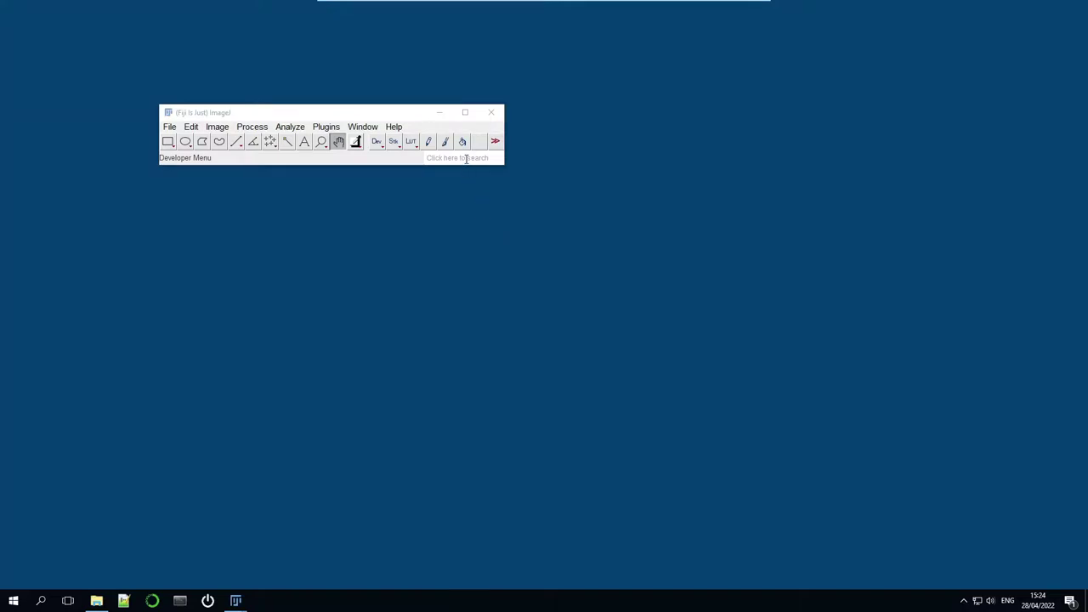
Find 'mobie' in the command search and open the github.com/mobie/platybrowser-project MoBIE project.
click(466, 159)
text(mobie)
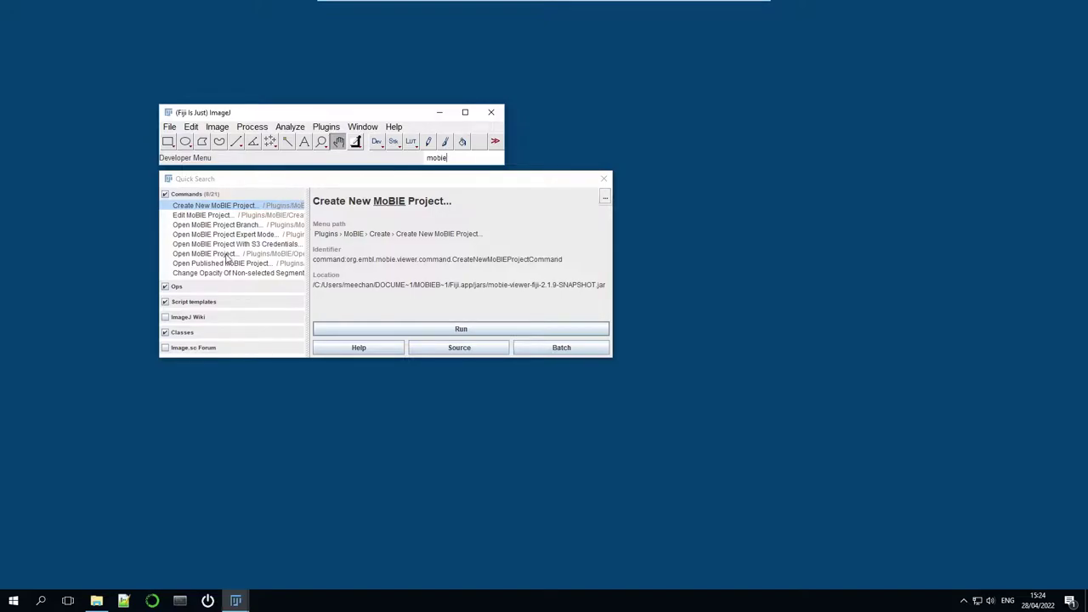
click(226, 255)
double_click(226, 255)
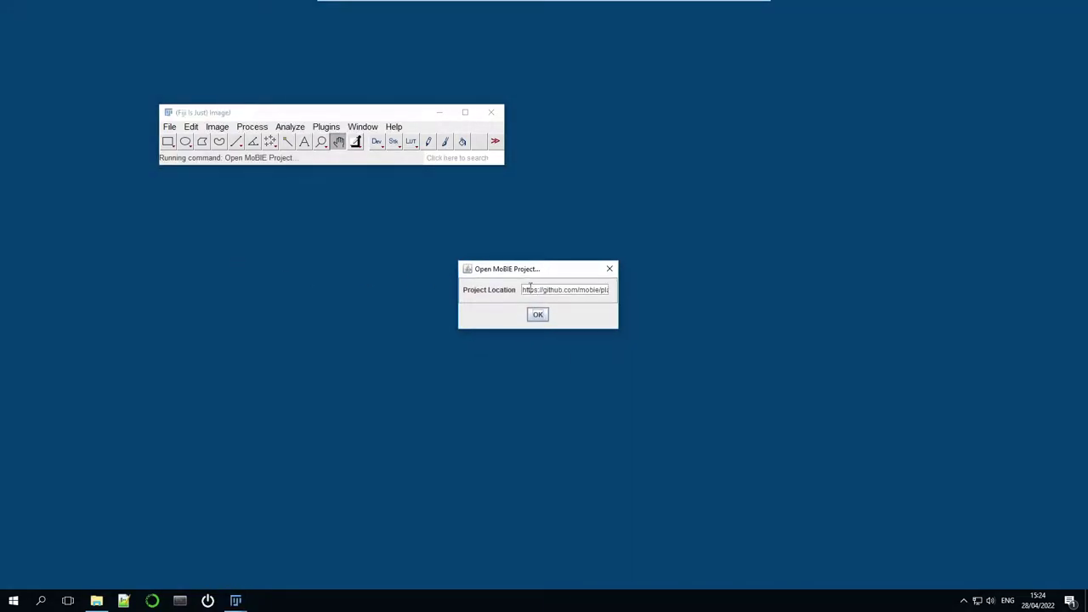
drag(524, 289, 637, 290)
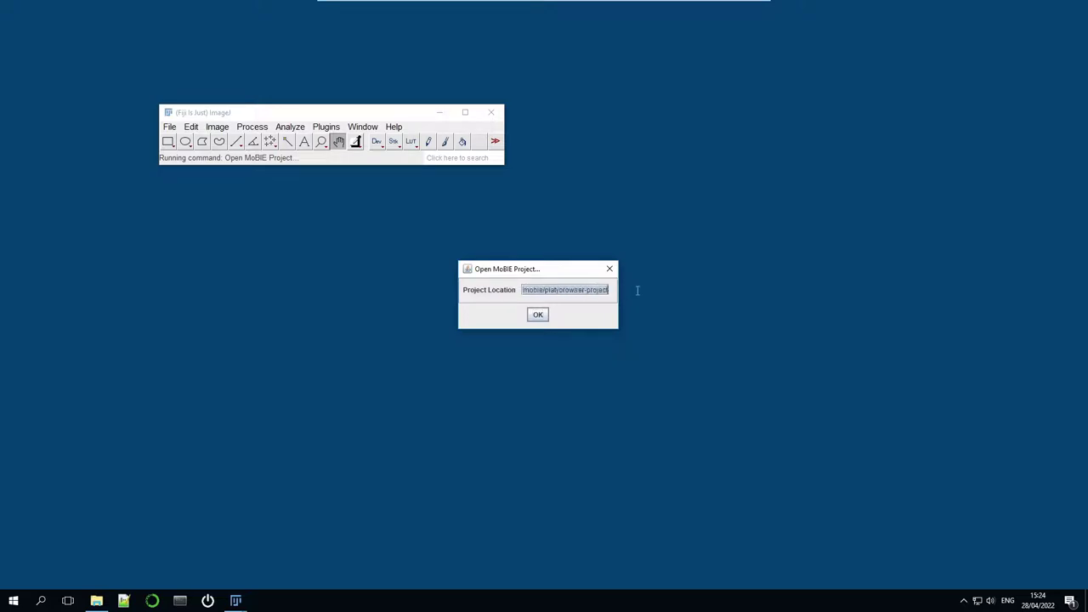
click(538, 315)
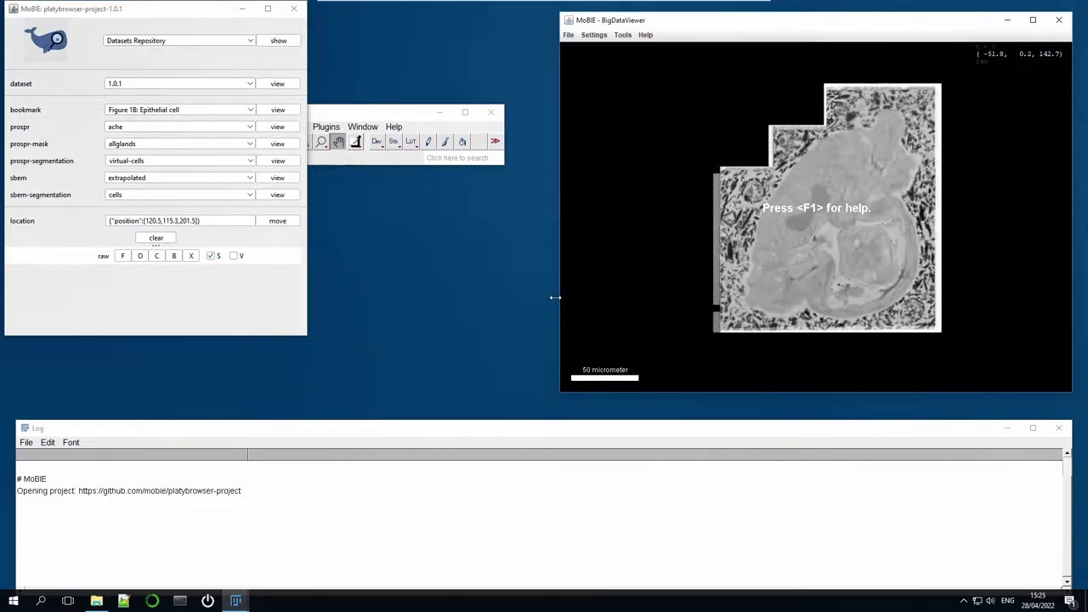
Enlarge and reposition the BigDataViewer window, and narrow the Log window beside it.
drag(558, 294, 318, 280)
drag(537, 29, 528, 20)
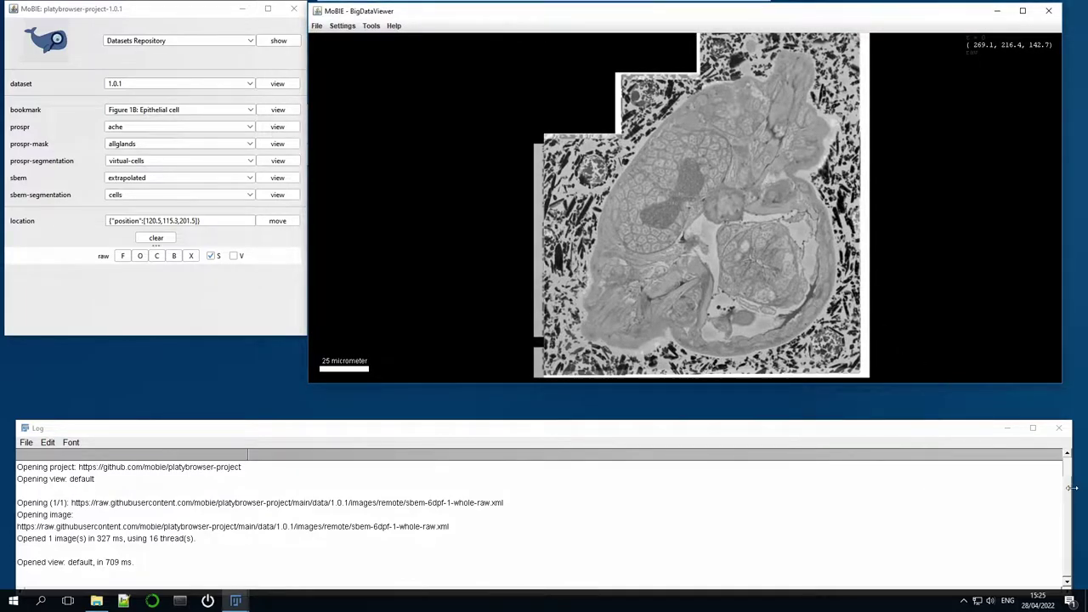
drag(1073, 487, 281, 456)
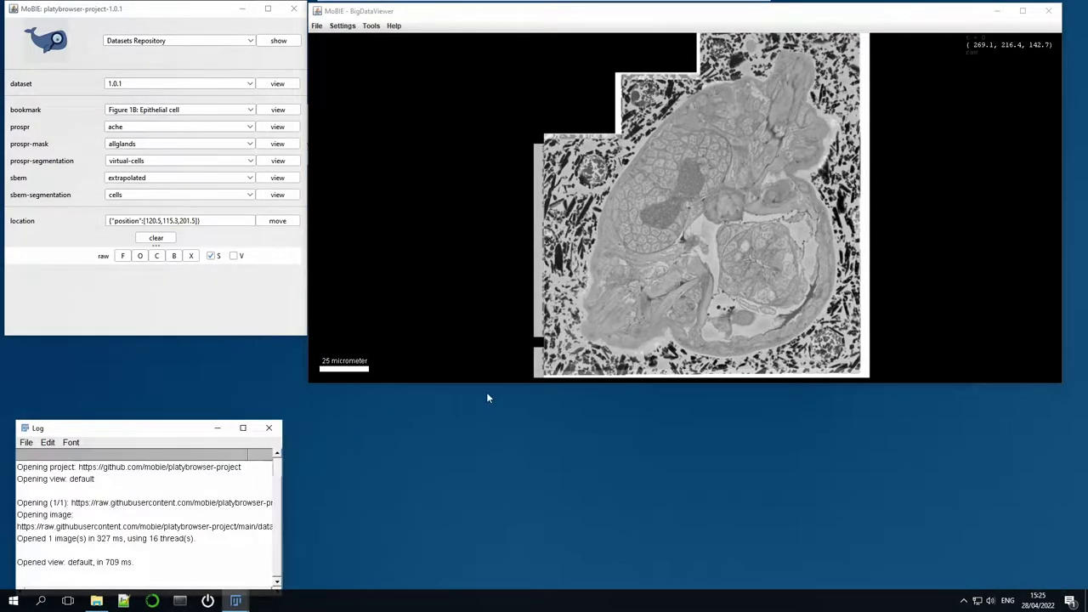
click(487, 385)
drag(487, 384, 487, 466)
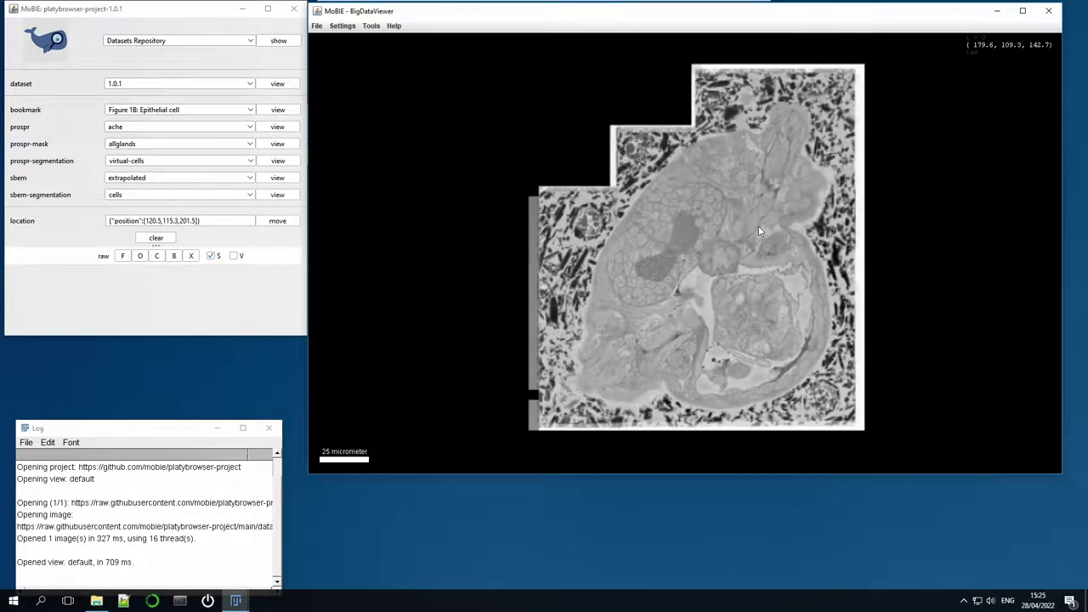
Rotate the EM volume to an oblique slice and zoom into the head region.
drag(685, 267, 663, 194)
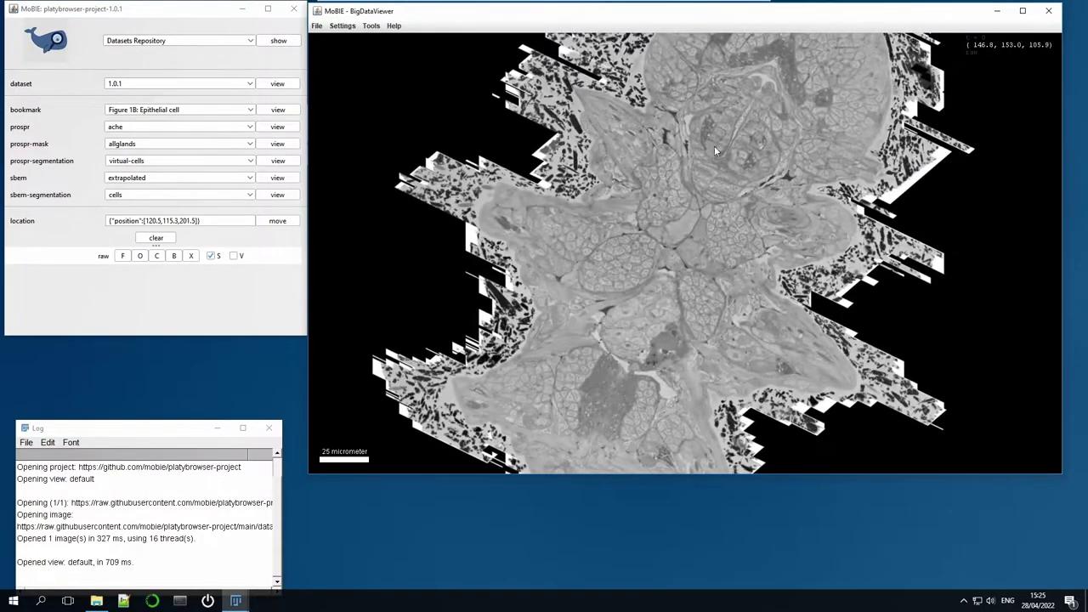
scroll(712, 147, down, 5)
drag(711, 147, 691, 254)
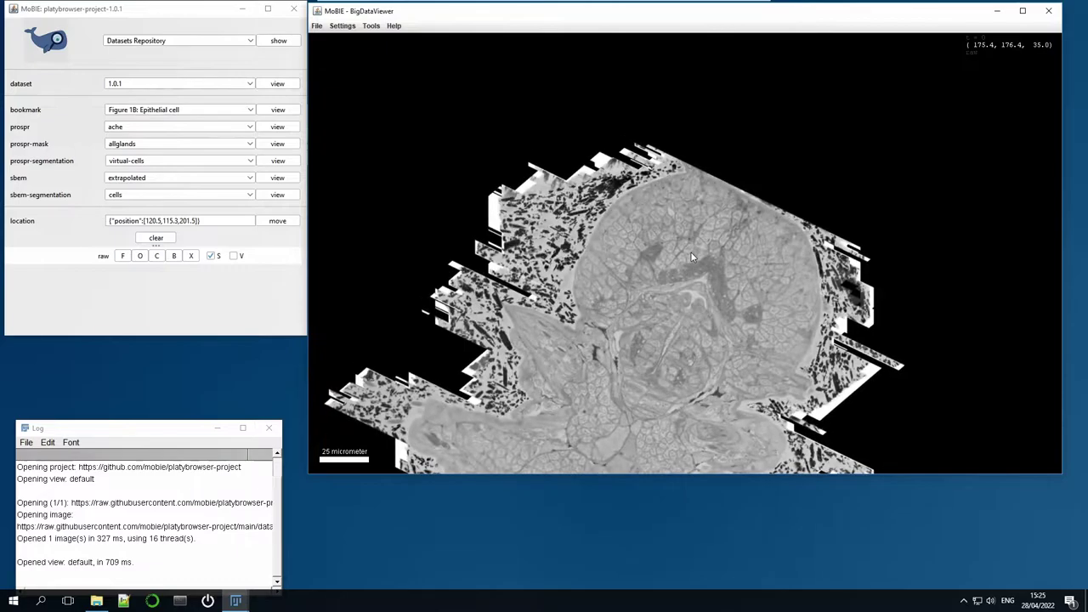
scroll(684, 241, up, 2)
scroll(677, 241, up, 4)
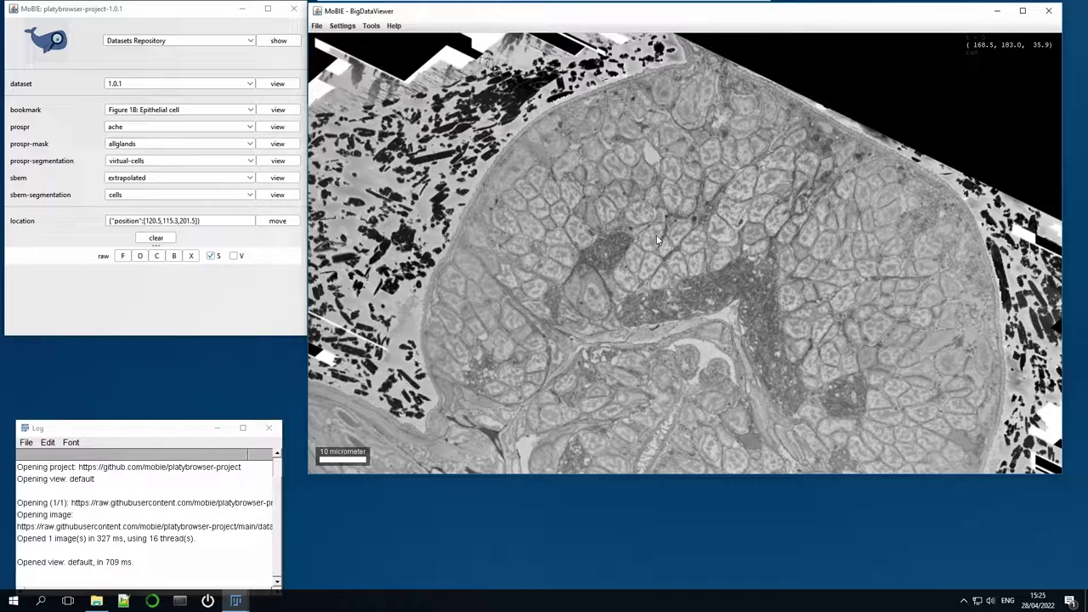
Choose the mhcl4 prospr gene expression map and display its overlay.
click(179, 132)
scroll(182, 231, down, 10)
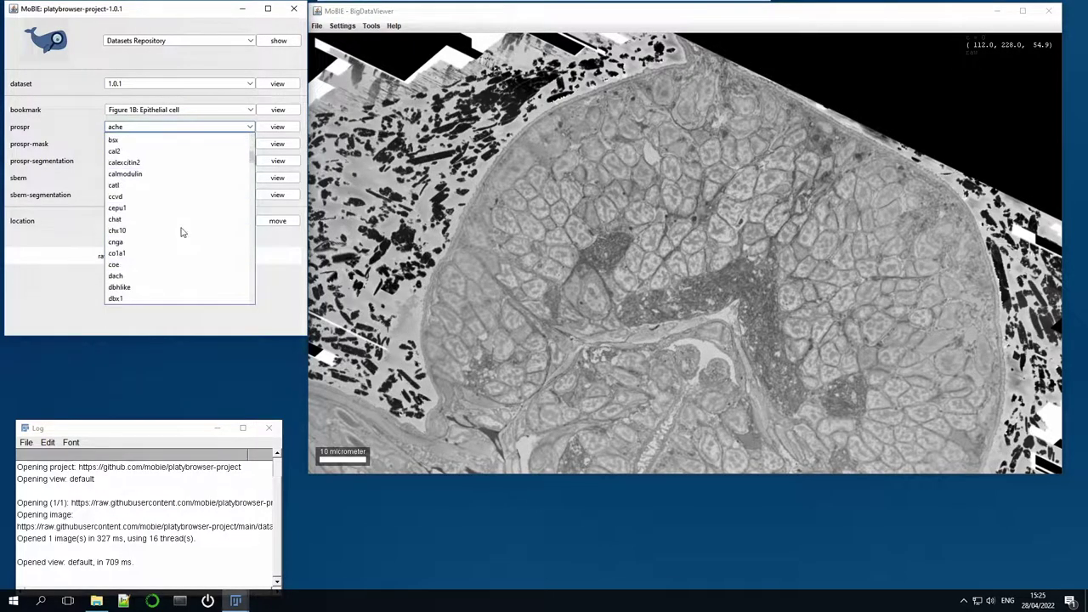
scroll(187, 231, down, 10)
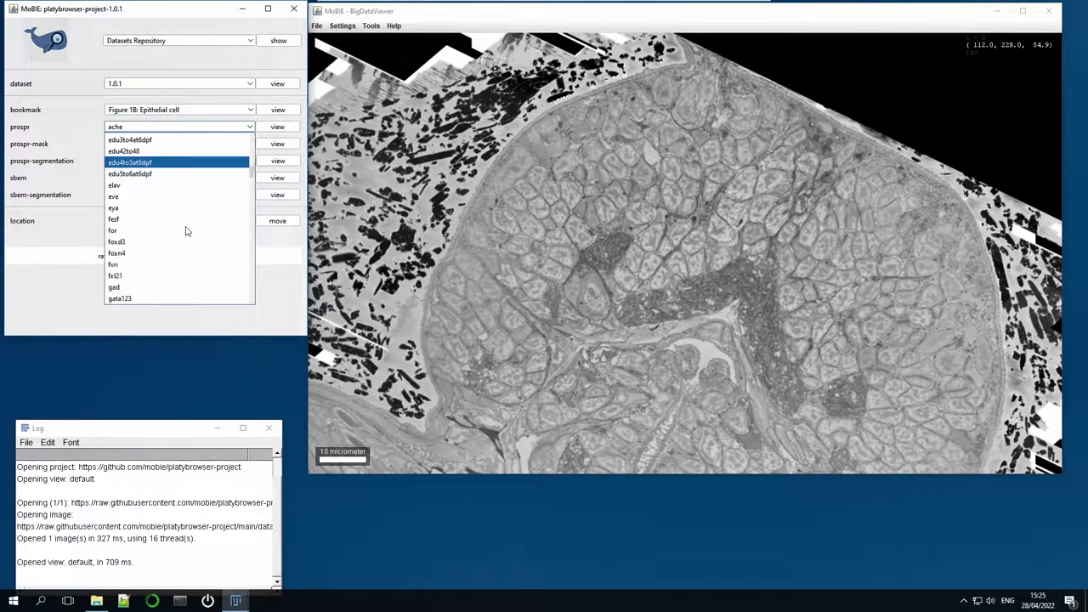
scroll(187, 231, down, 4)
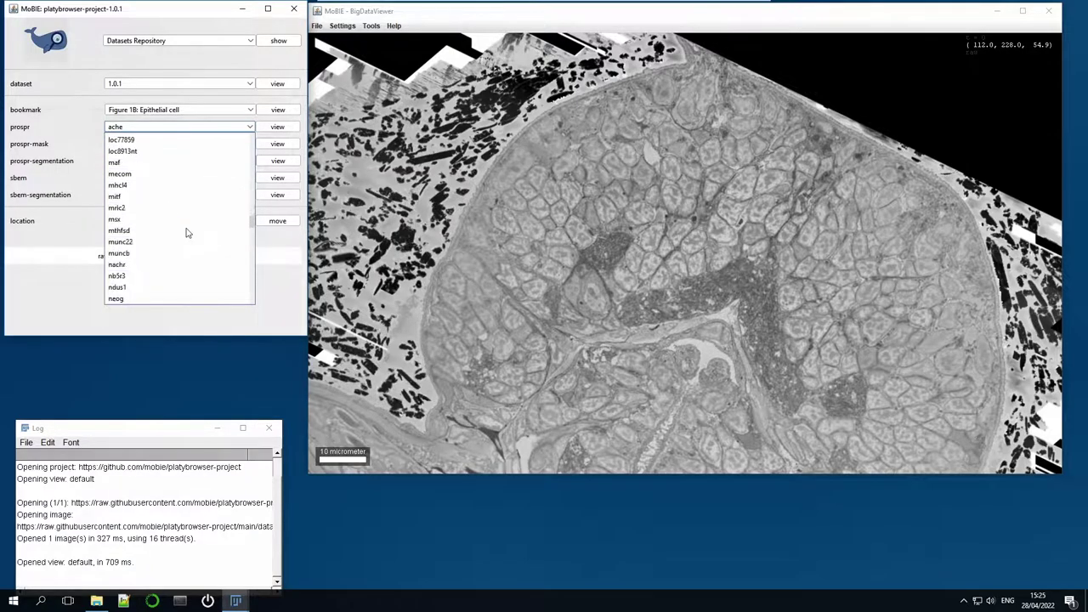
click(145, 186)
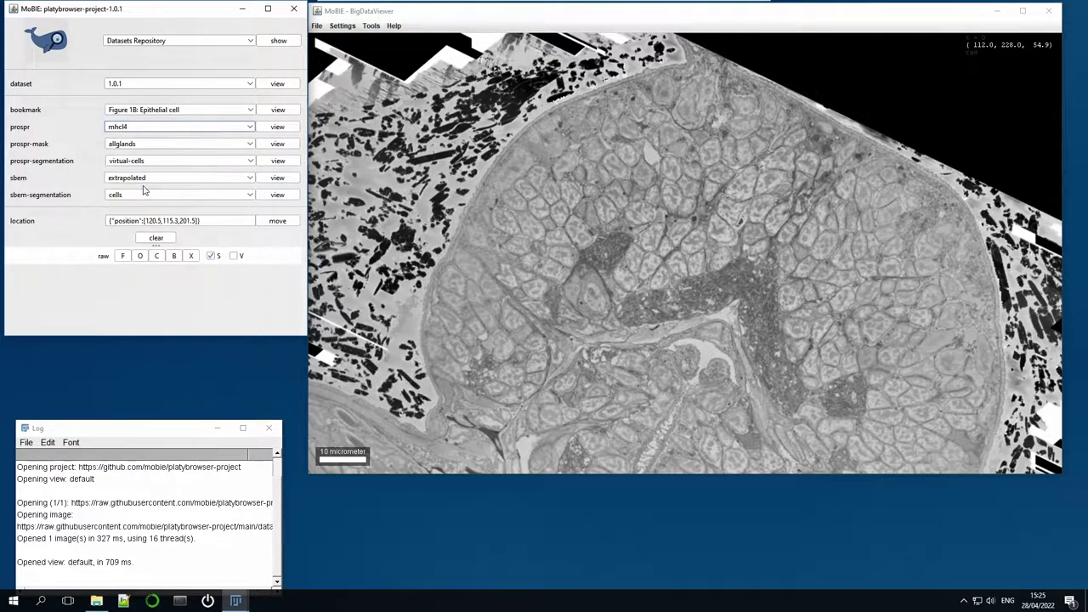
click(277, 126)
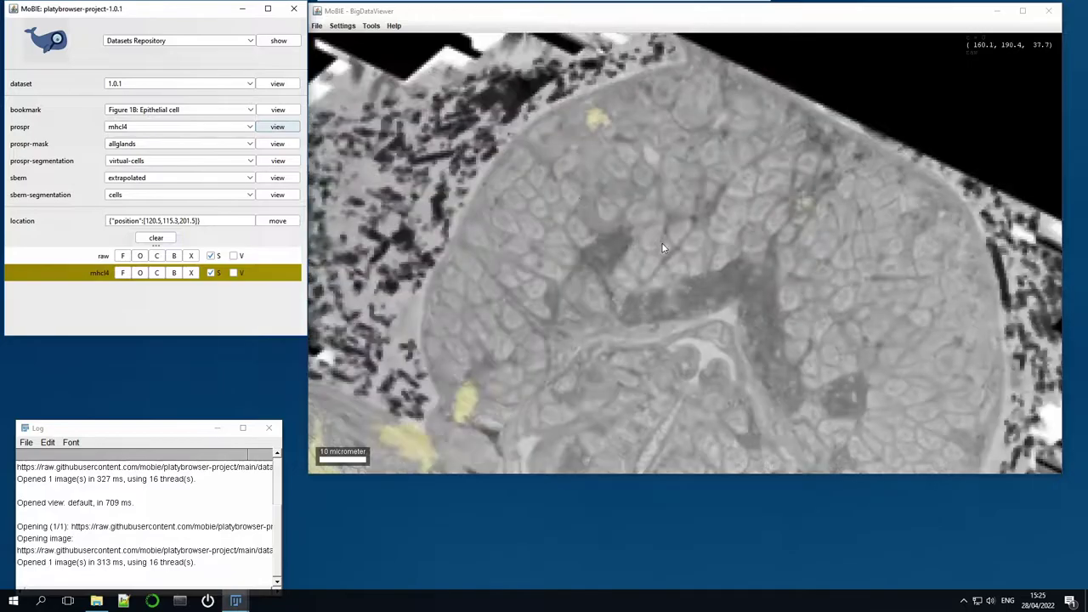
Rotate and scroll through the volume to explore the yellow mhcl4 expression overlay.
mouse_move(684, 340)
mouse_down()
mouse_move(704, 250)
mouse_move(690, 203)
mouse_move(664, 345)
mouse_up()
scroll(664, 345, down, 3)
drag(578, 249, 646, 272)
scroll(646, 274, down, 5)
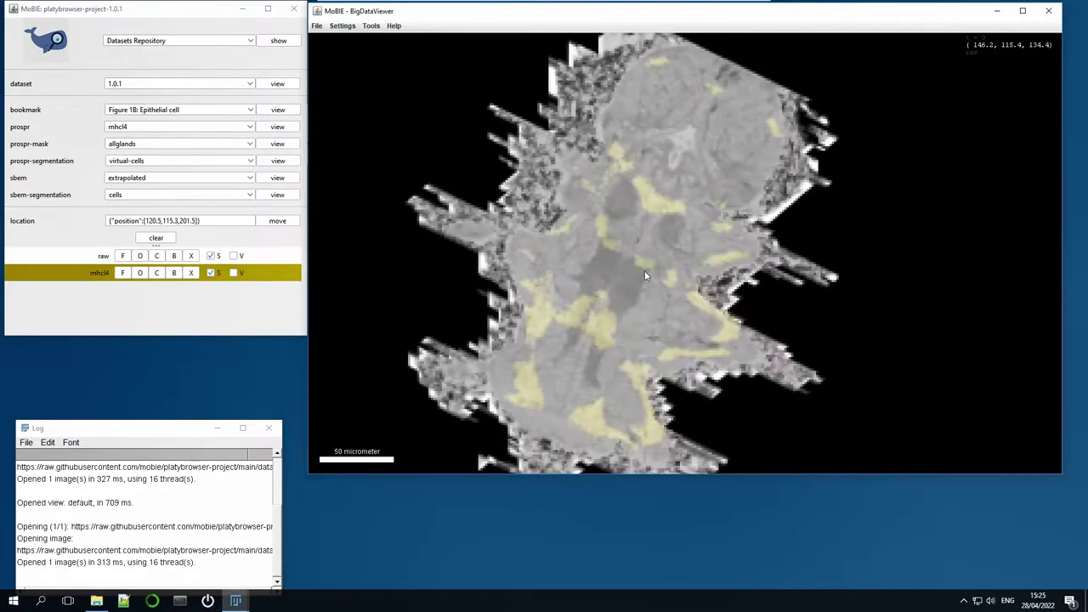
scroll(644, 270, down, 10)
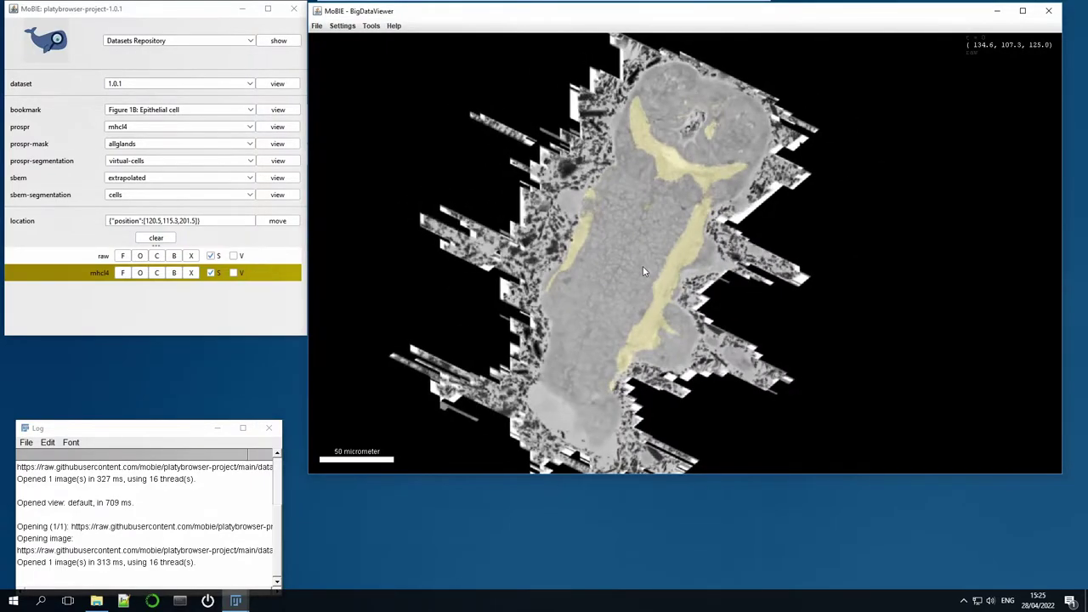
scroll(685, 234, down, 3)
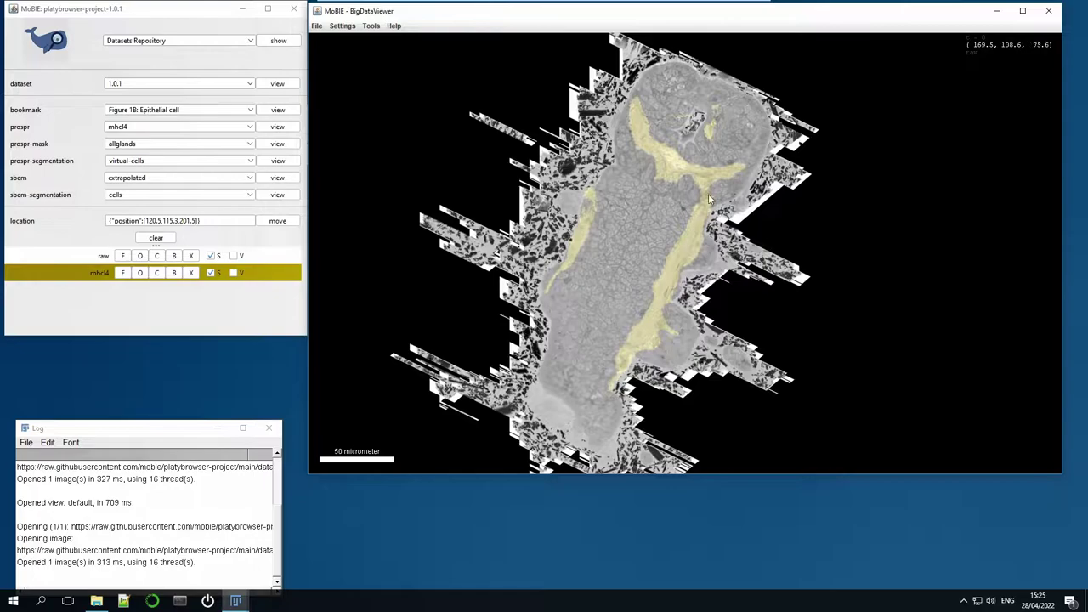
scroll(710, 199, down, 3)
Remove the mhcl4 overlay, show the sbem 'cells' segmentation, and move up and widen its table.
click(190, 272)
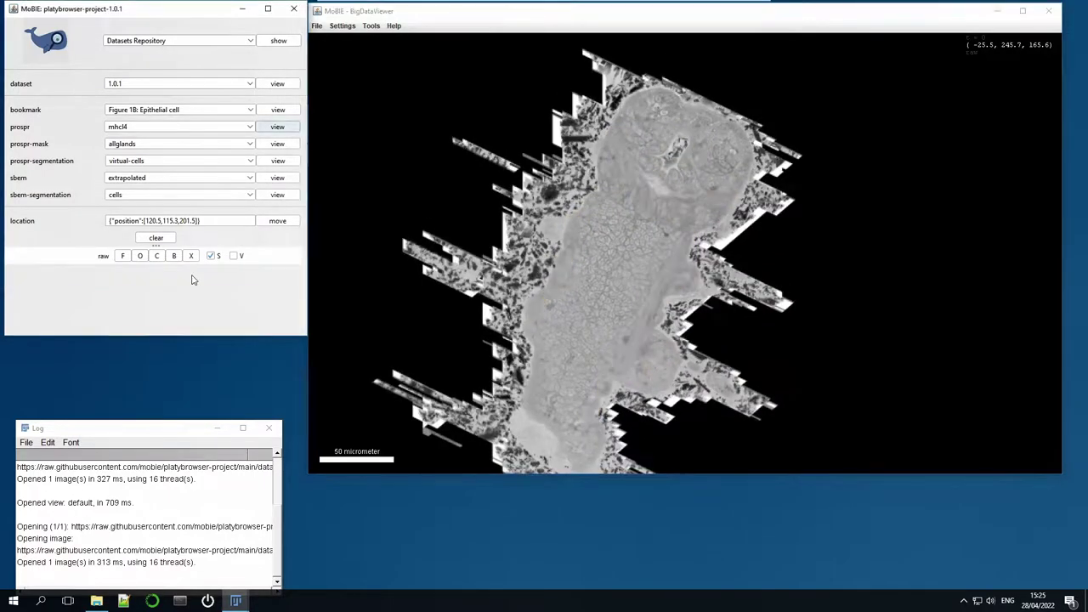
click(277, 198)
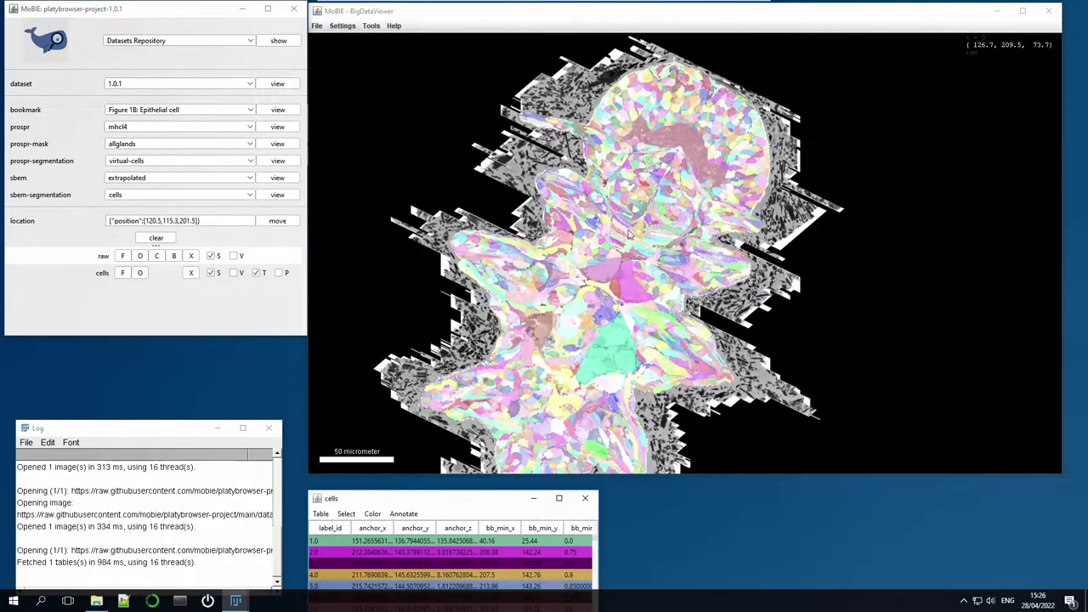
drag(493, 504, 498, 479)
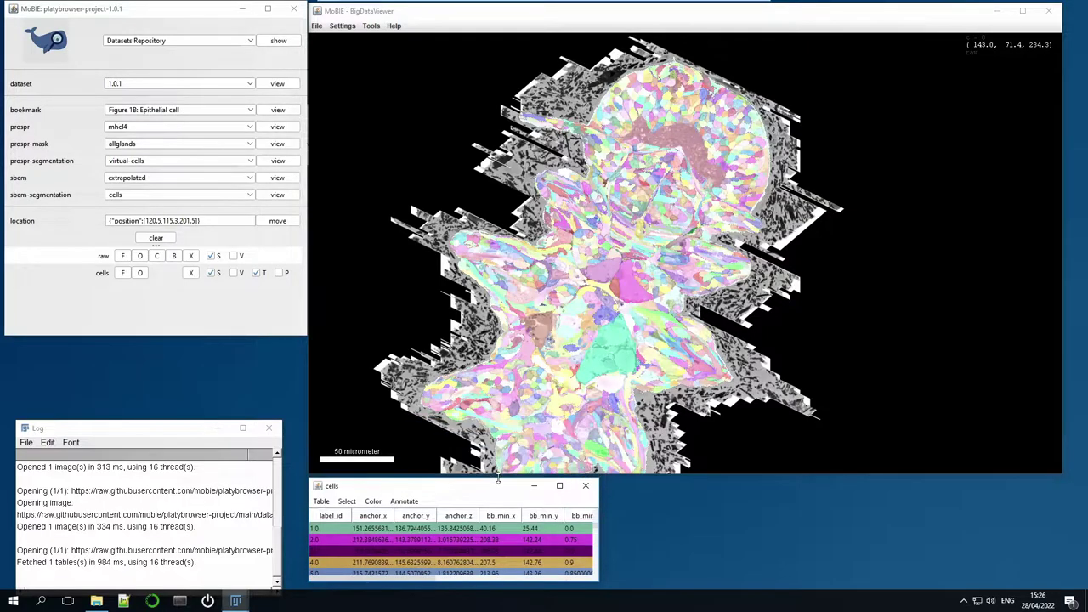
drag(599, 510, 1059, 515)
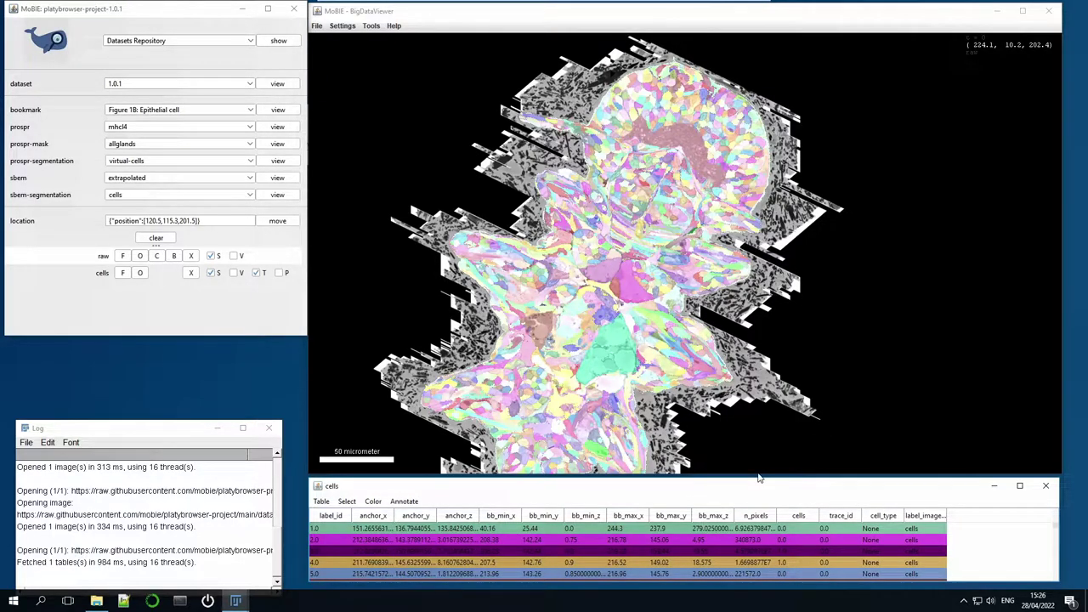
Select cells 3456 through 3459, picking one in the slice view and the rest in the table.
scroll(671, 224, up, 5)
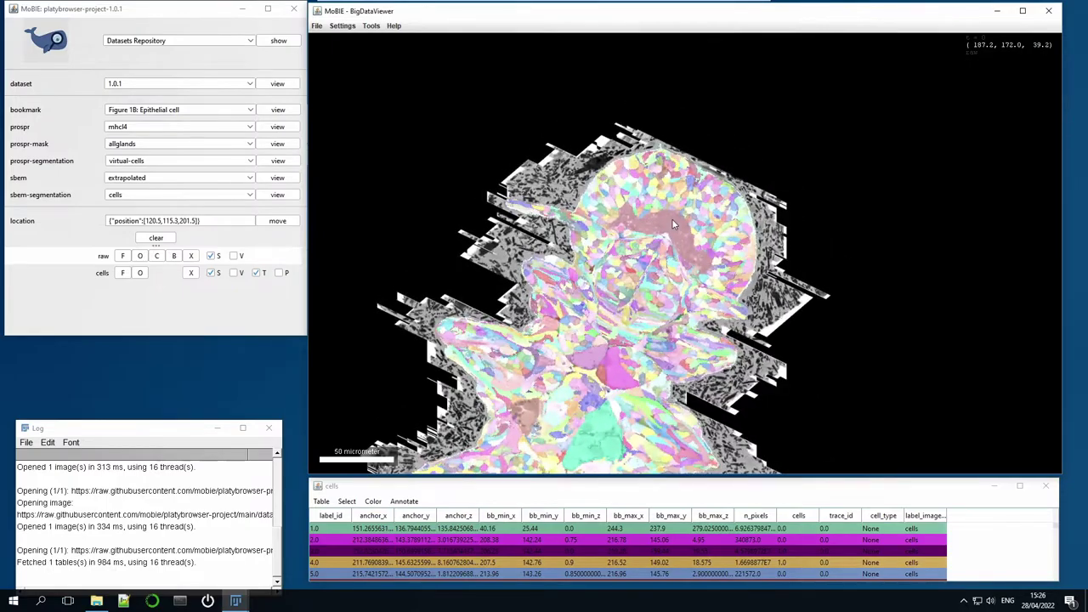
scroll(671, 220, up, 5)
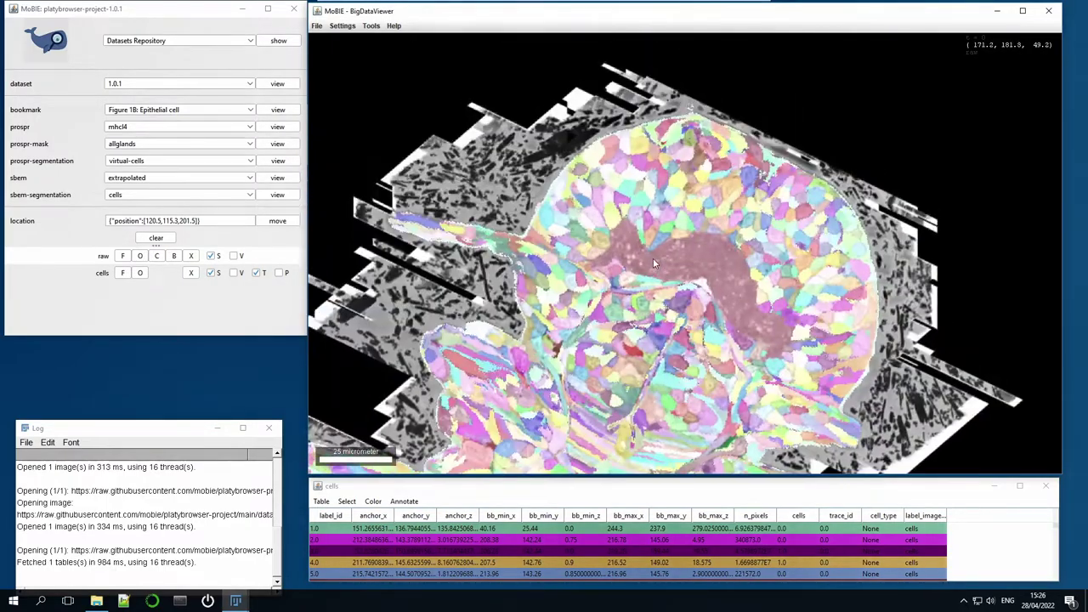
ctrl+click(608, 202)
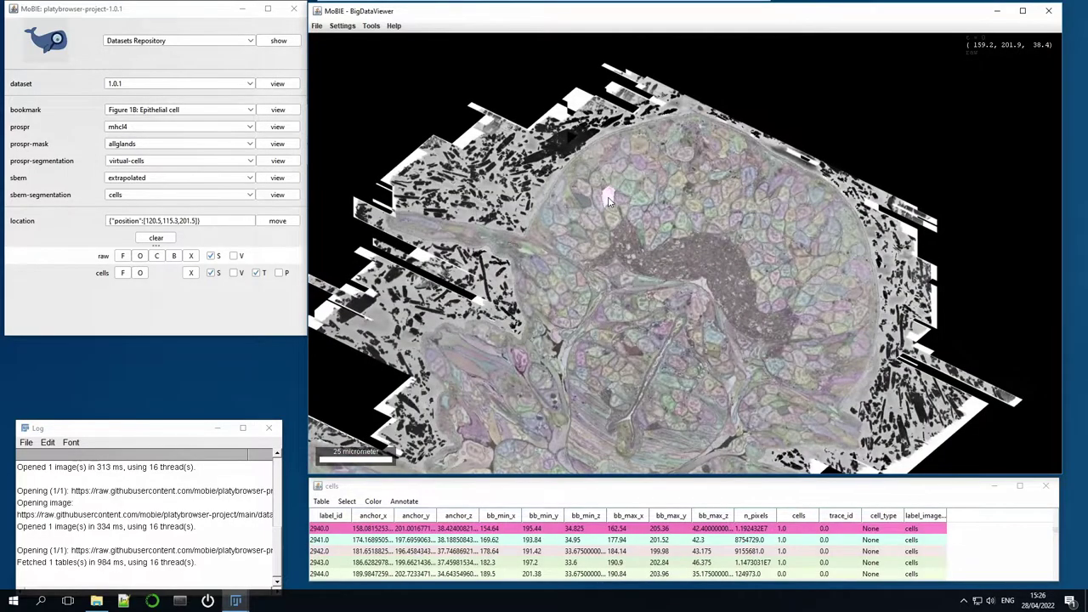
ctrl+click(618, 202)
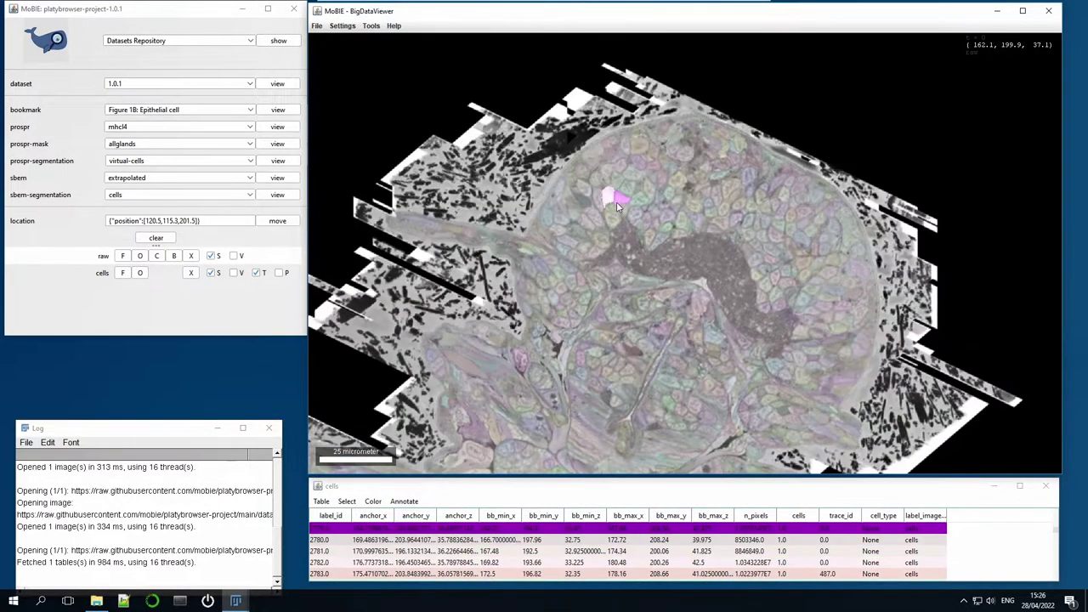
scroll(613, 211, down, 2)
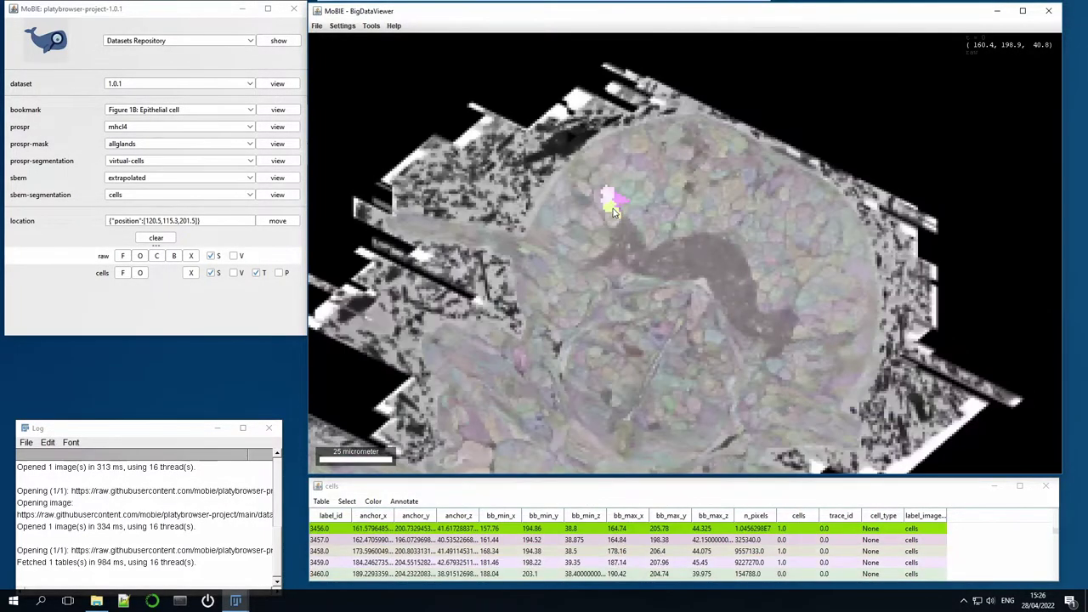
click(548, 542)
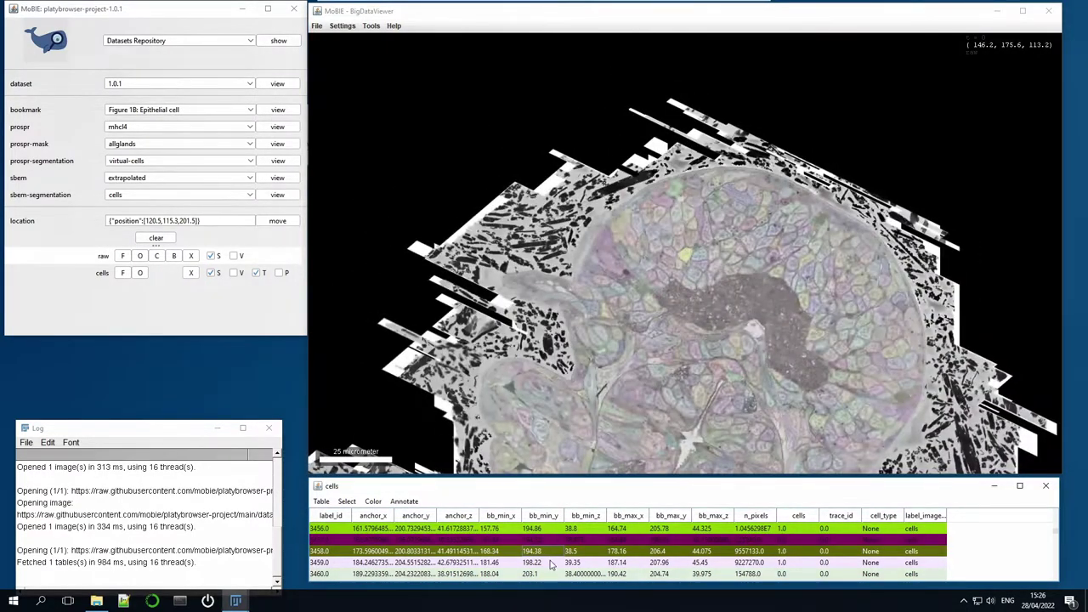
shift+click(550, 564)
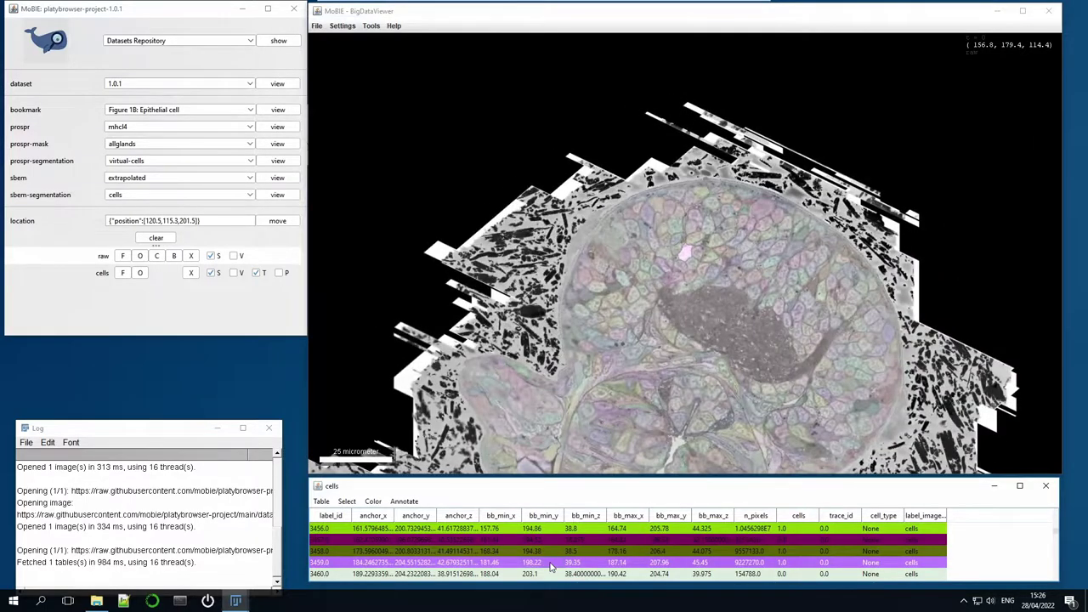
click(762, 22)
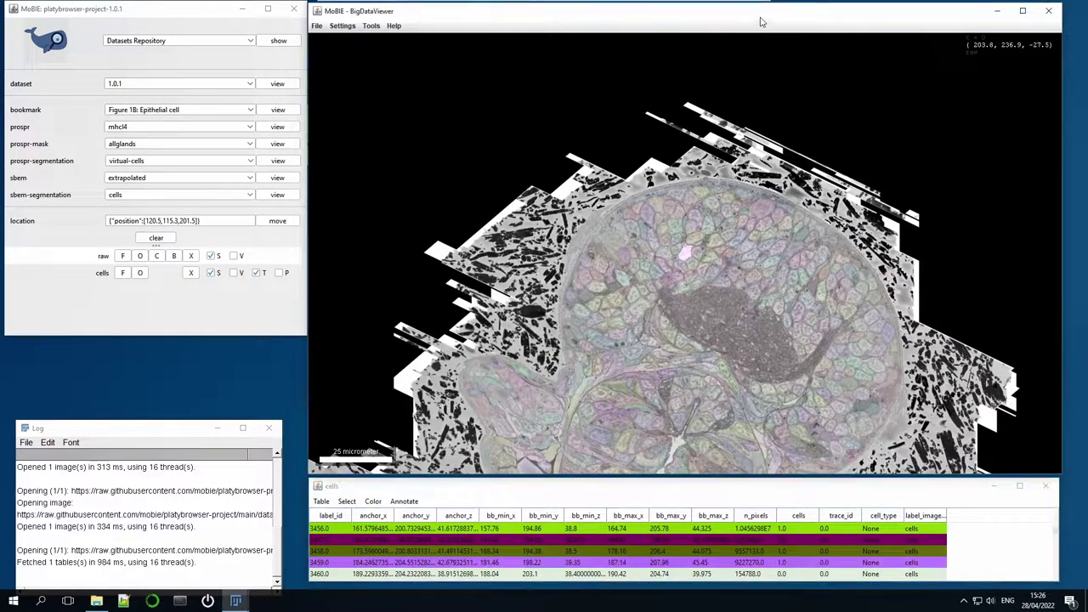
Clear all segment selections with Undo Segment Selections, then tilt the slice to a new orientation.
right_click(656, 188)
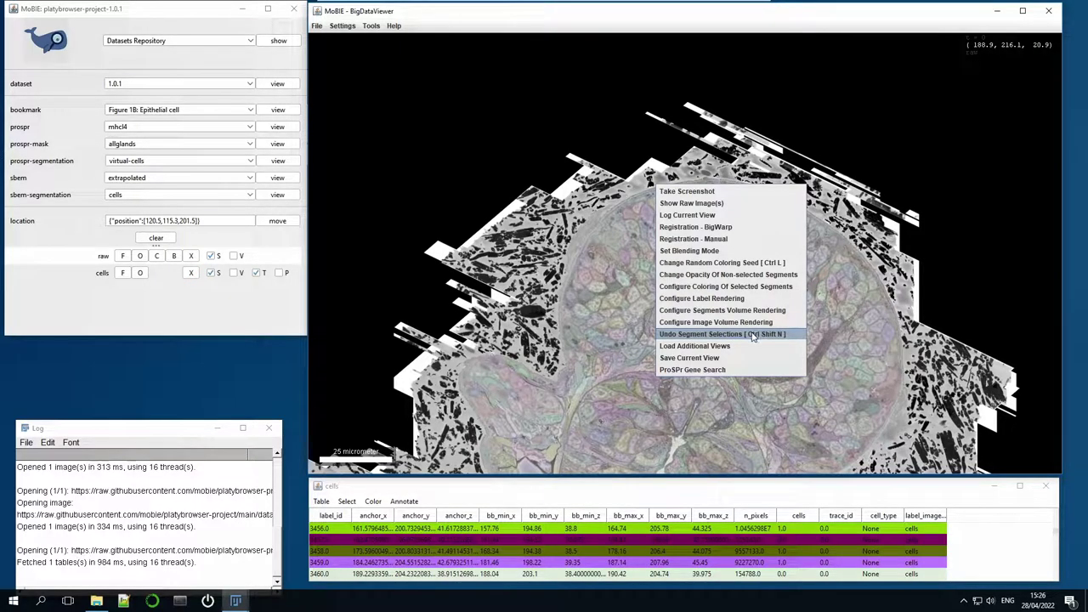
click(727, 338)
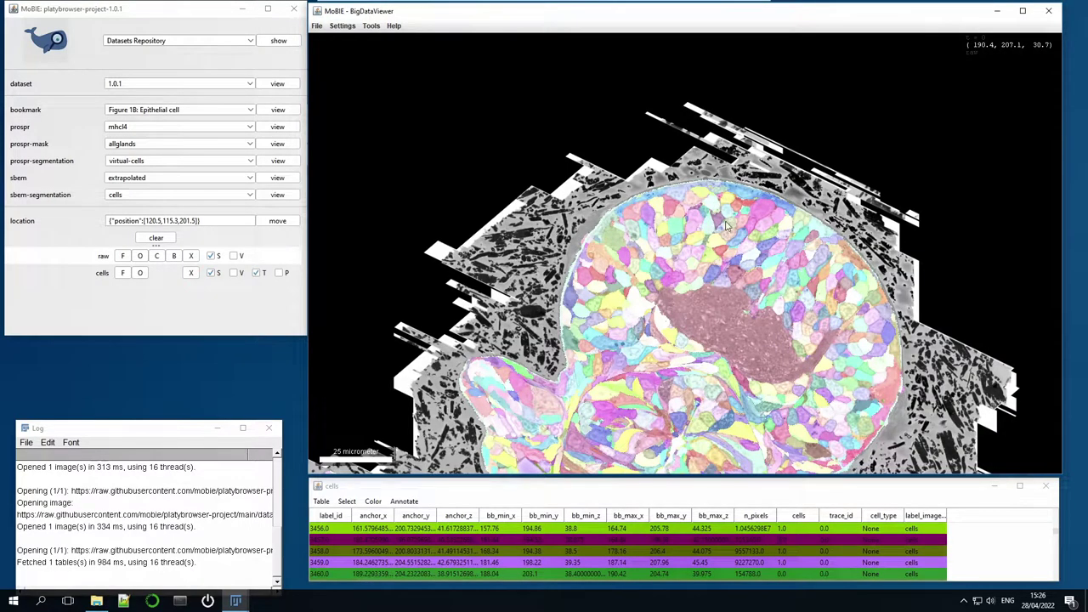
ctrl+click(653, 240)
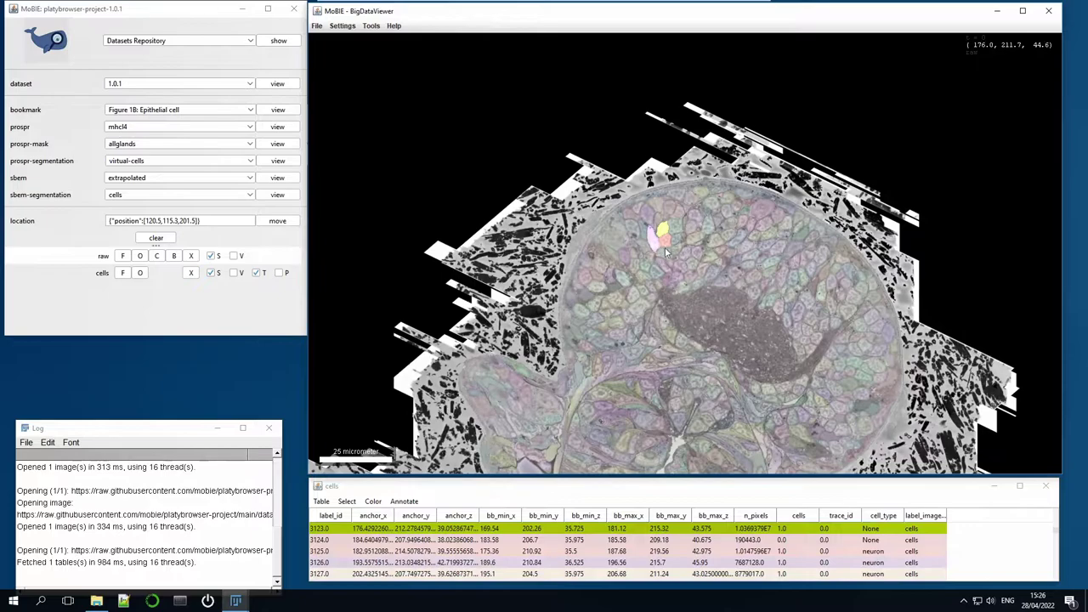
ctrl+click(684, 153)
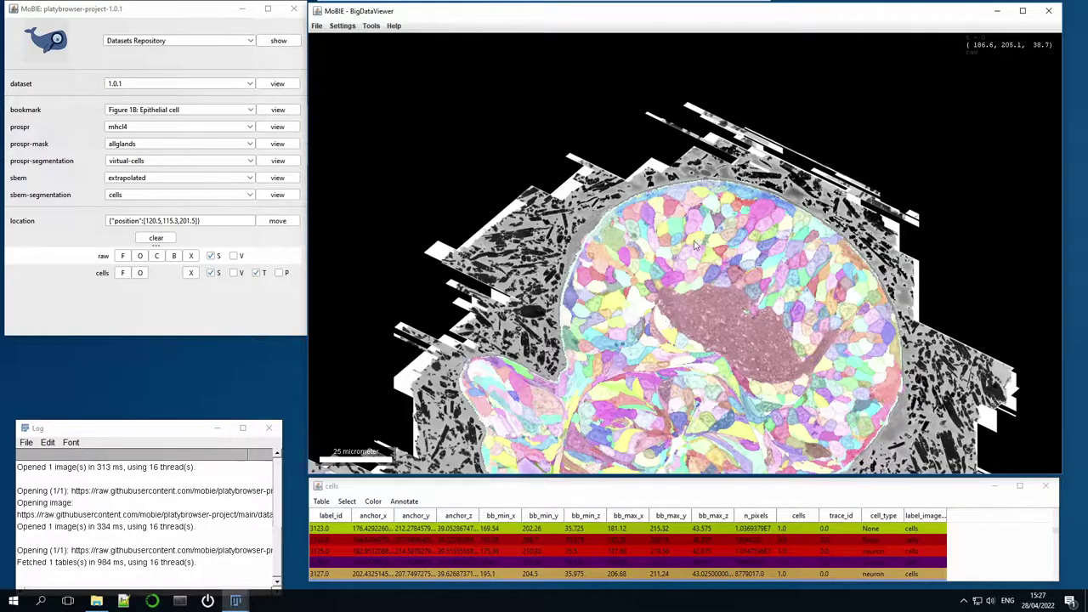
drag(696, 245, 674, 197)
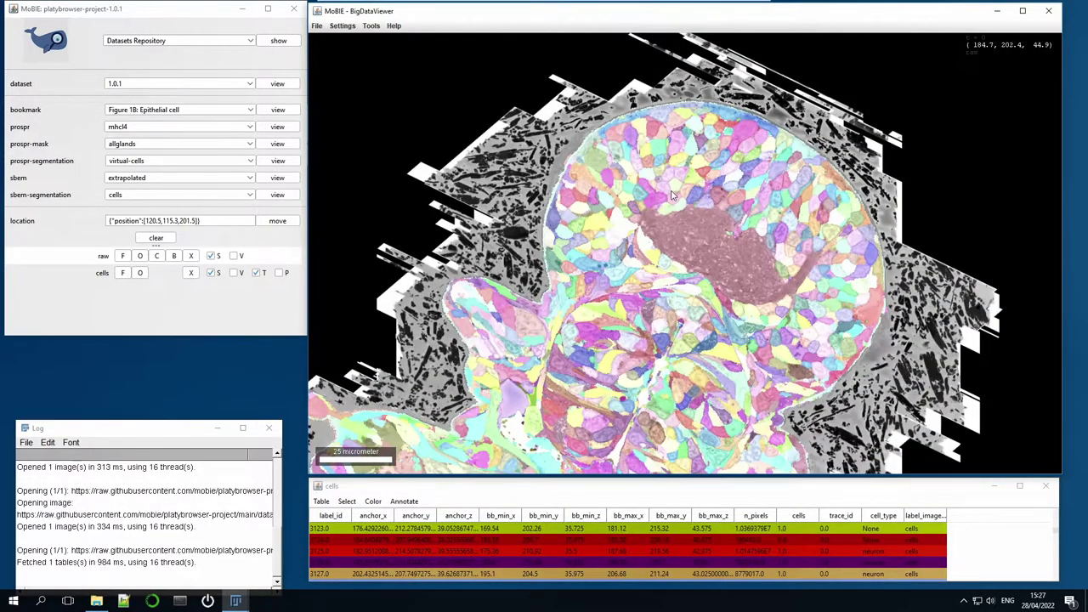
Render a few upper-left cells as 3D meshes in an enlarged 3D viewer and rotate them.
ctrl+click(627, 188)
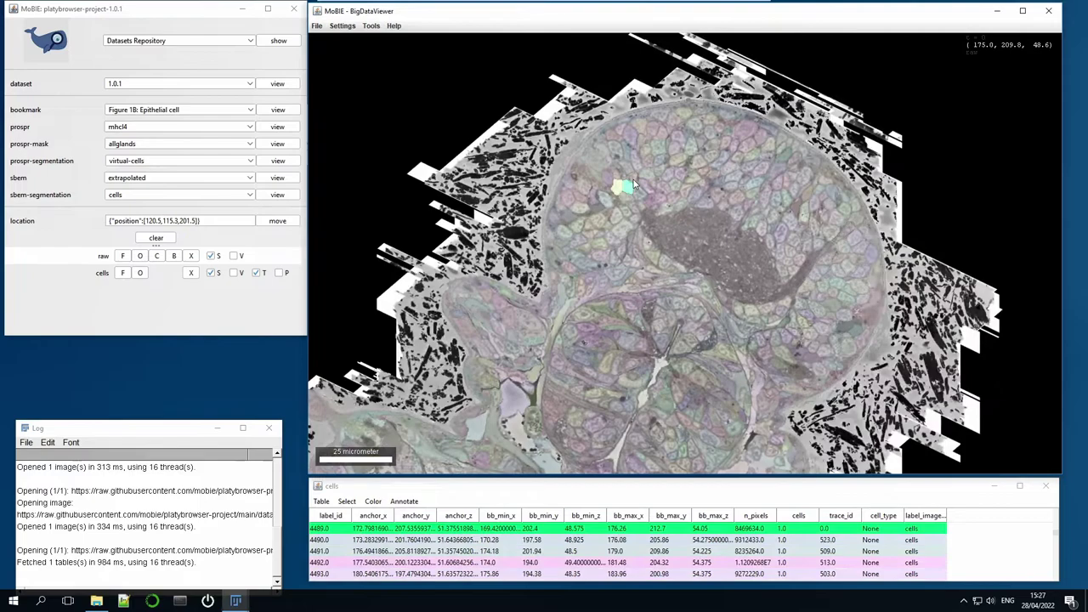
click(234, 273)
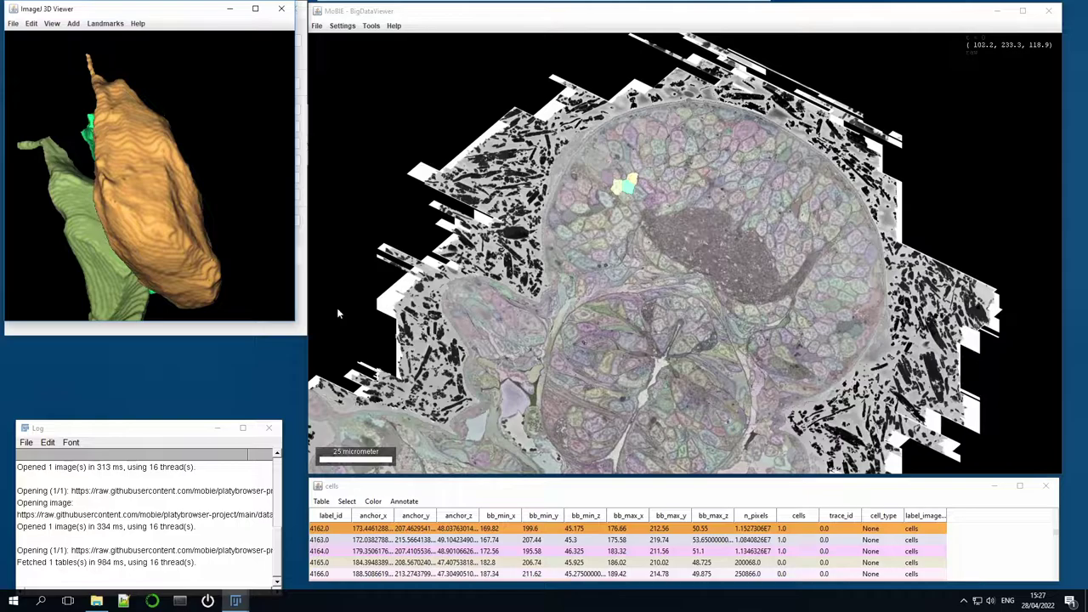
drag(295, 333, 422, 455)
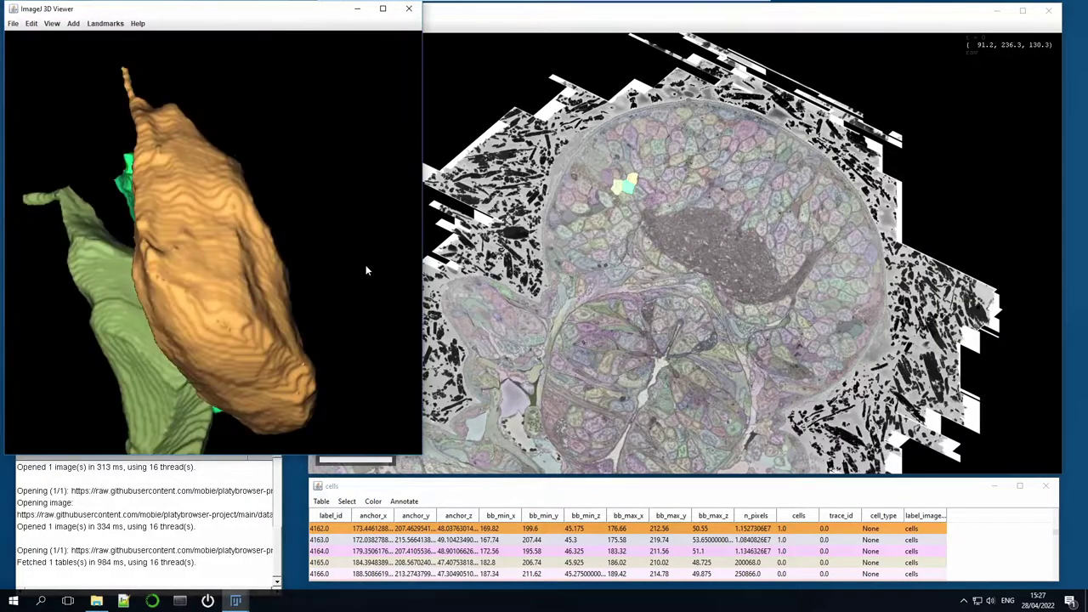
drag(366, 270, 349, 314)
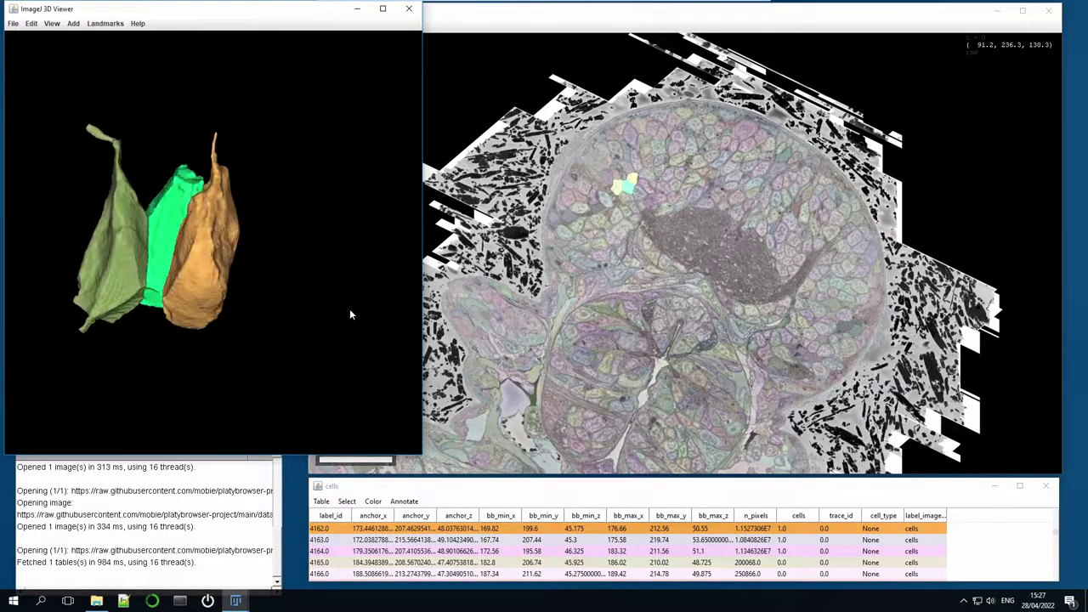
ctrl+click(631, 172)
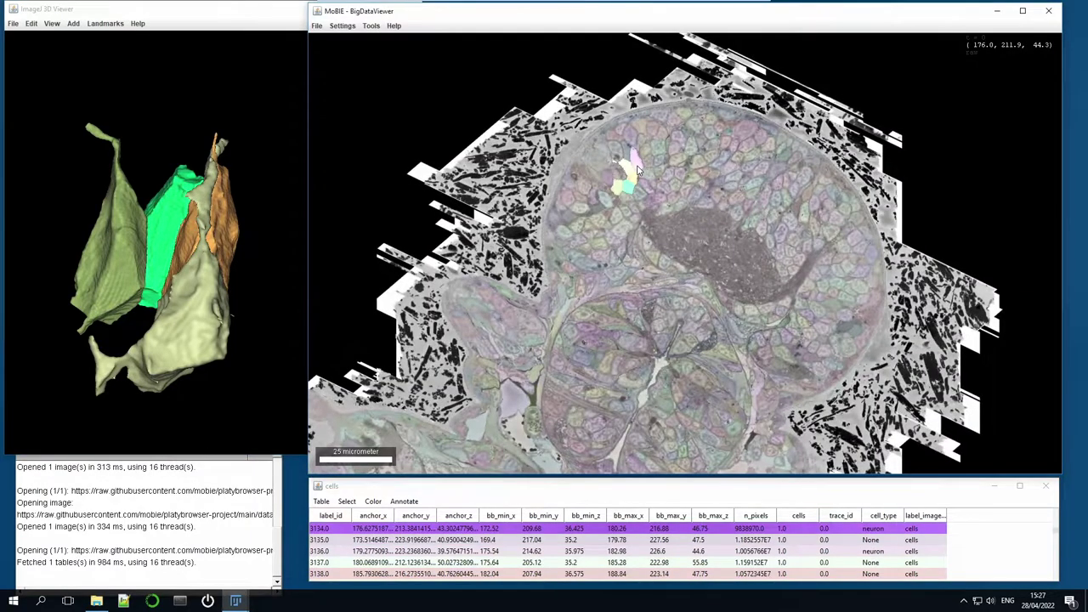
drag(277, 304, 323, 242)
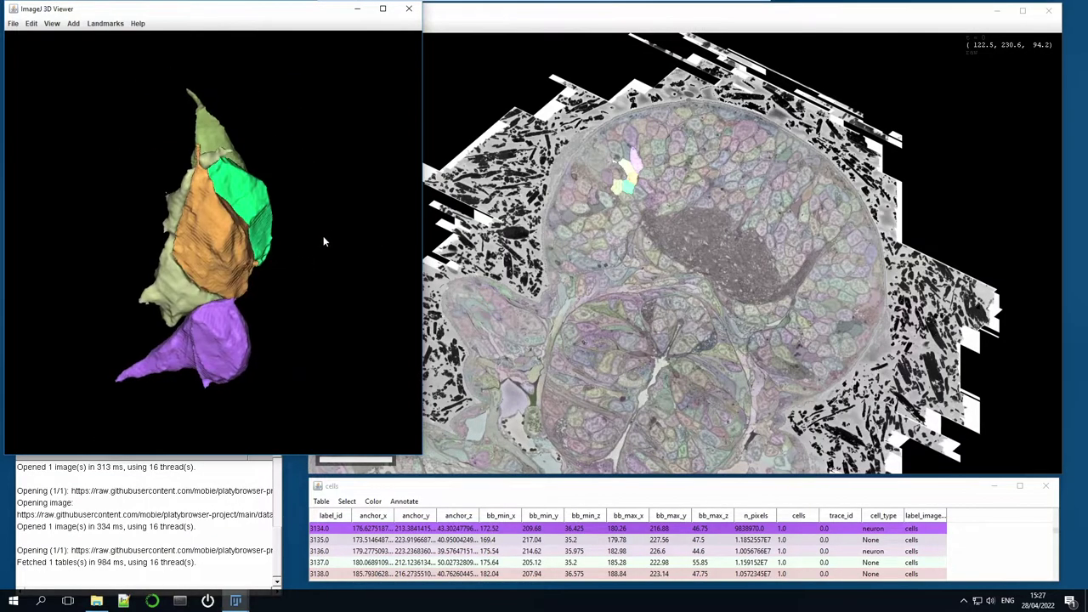
click(417, 15)
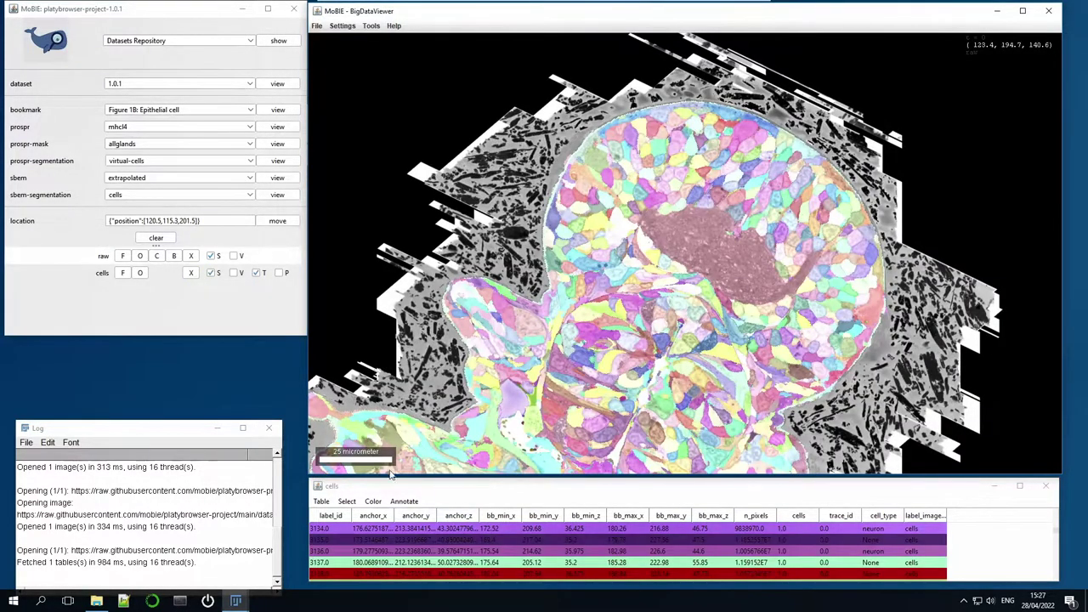
Load the project's gene_clusters.tsv columns into the cells table via Load Columns.
click(321, 502)
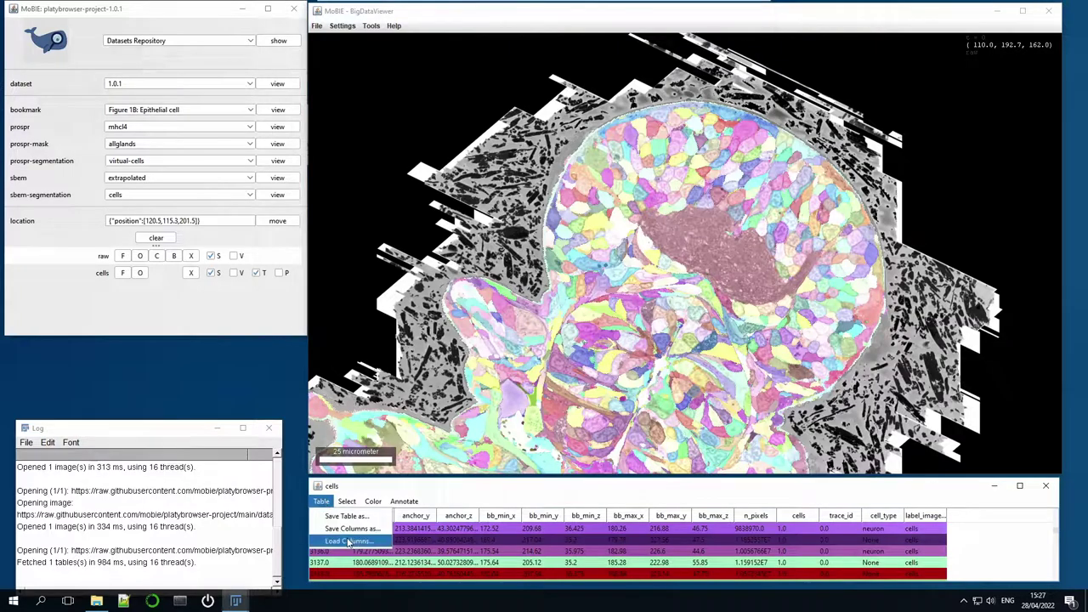
click(350, 544)
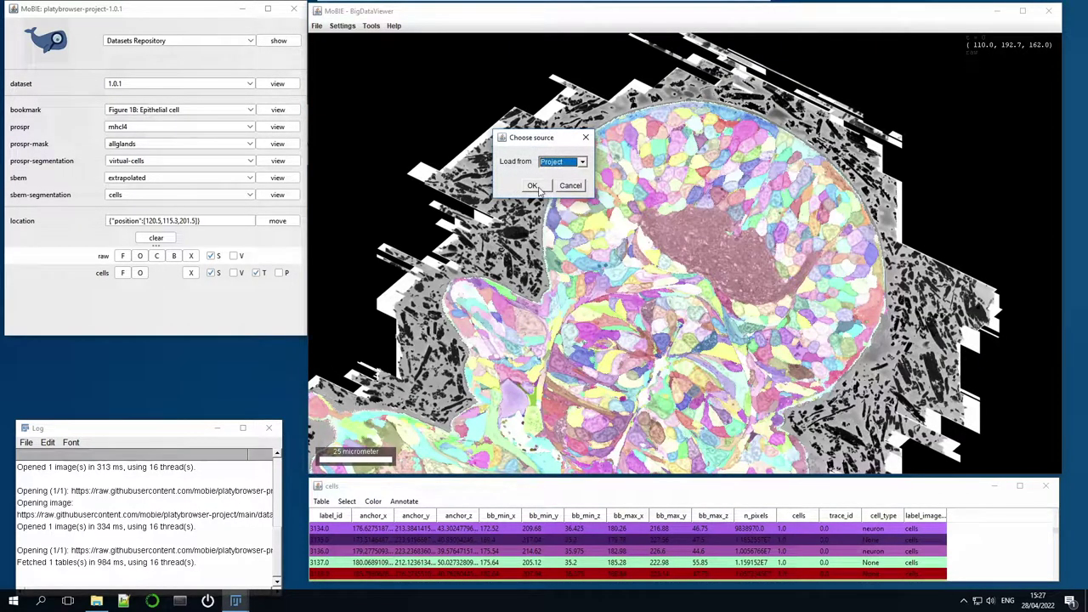
click(537, 188)
click(566, 163)
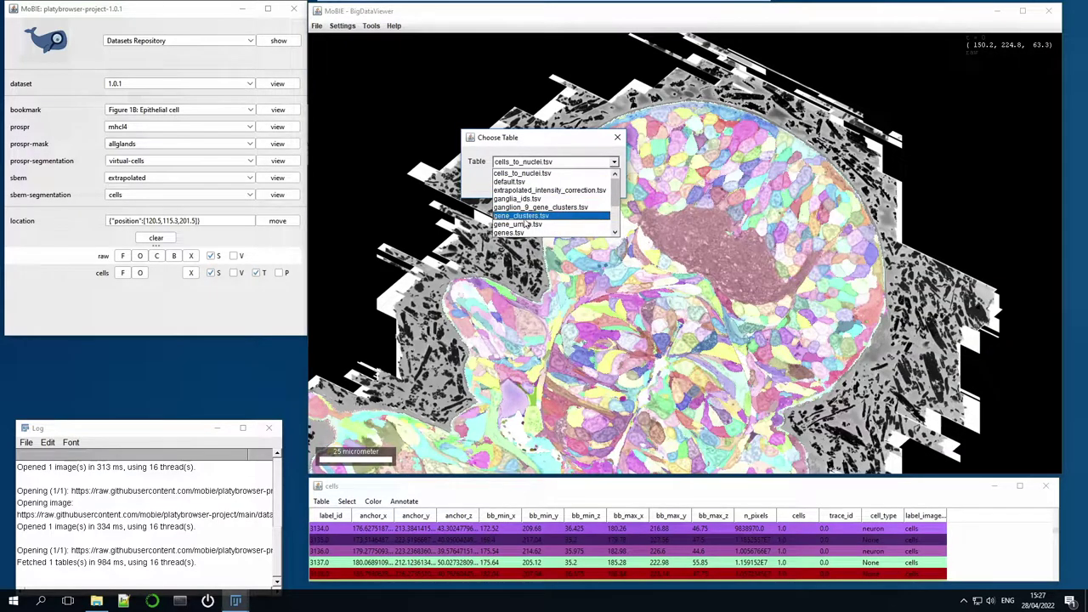
click(553, 215)
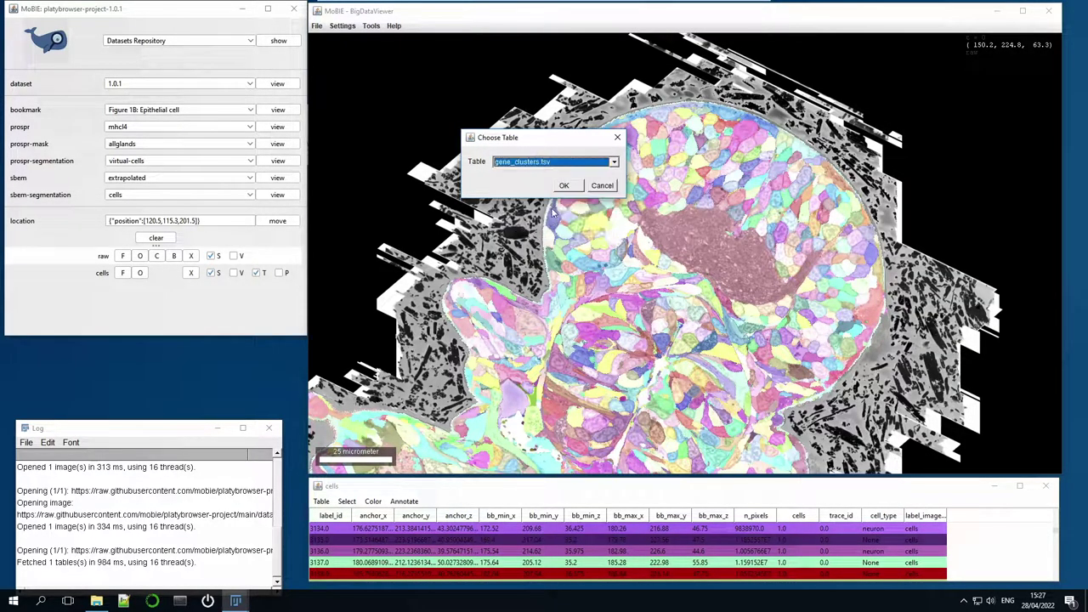
click(564, 186)
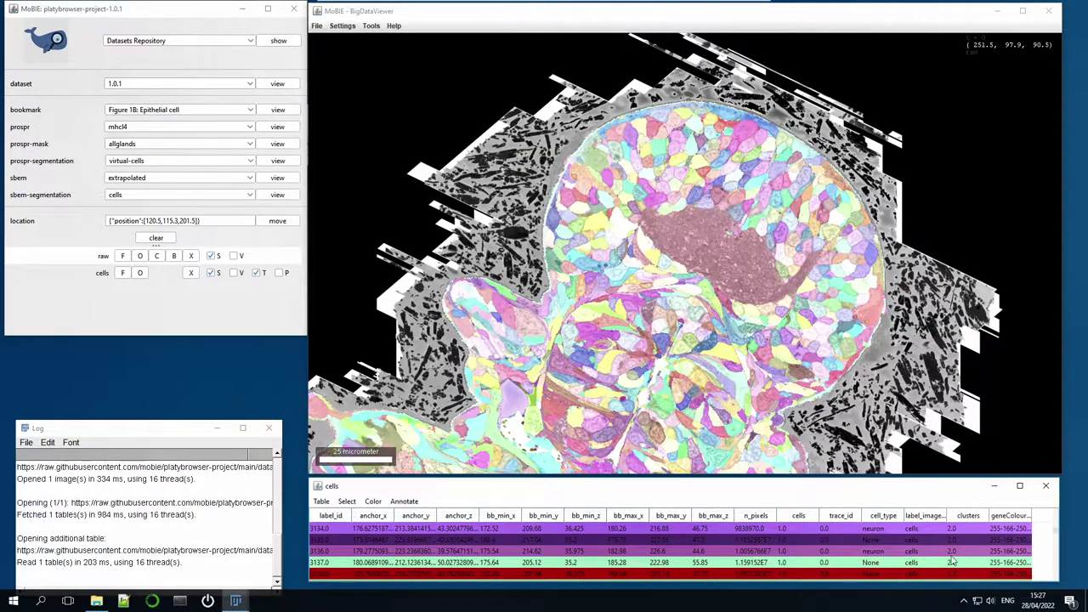
Colour the cells by the clusters column using the glasbey colouring mode.
click(373, 500)
click(387, 514)
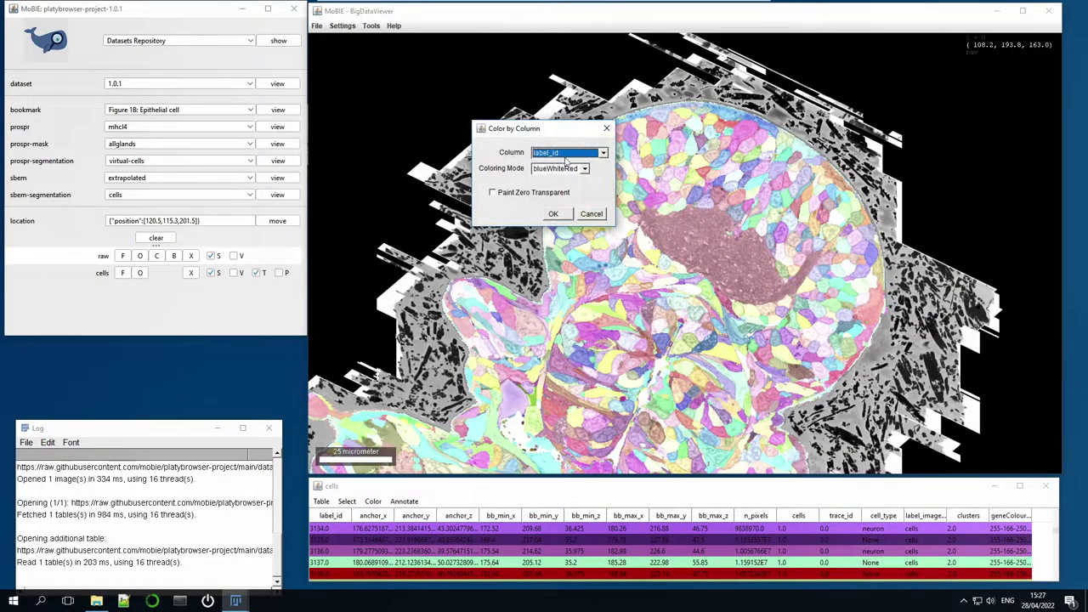
click(595, 152)
scroll(605, 197, down, 3)
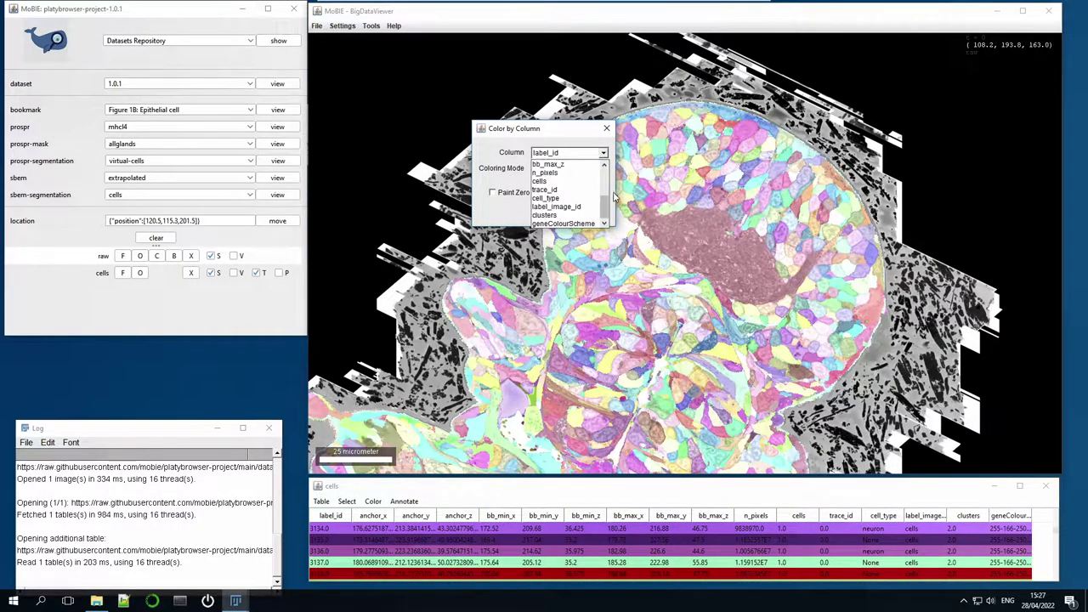
click(560, 204)
click(562, 175)
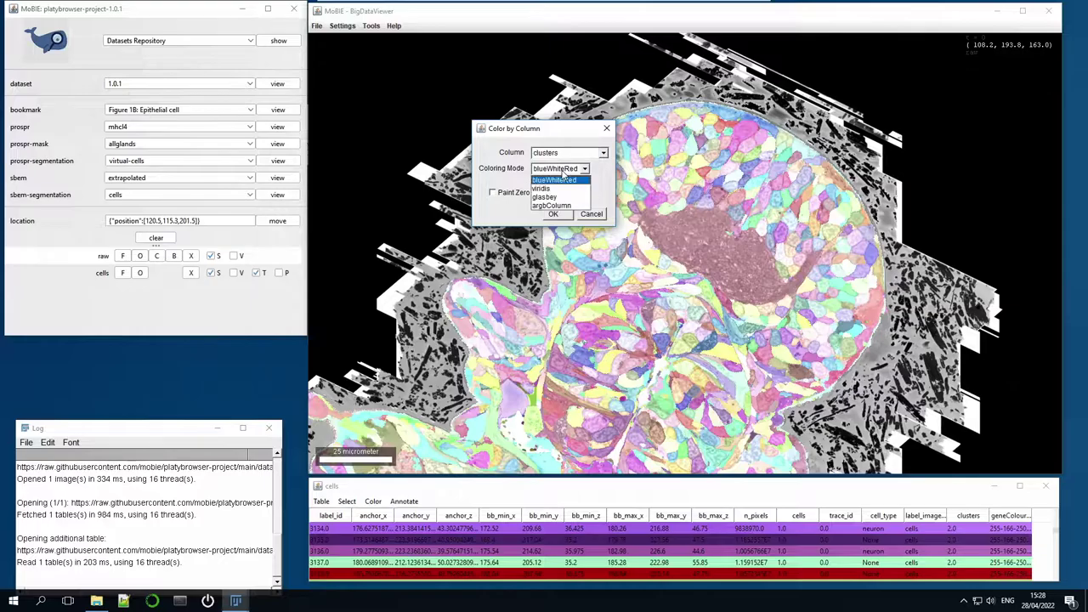
click(560, 201)
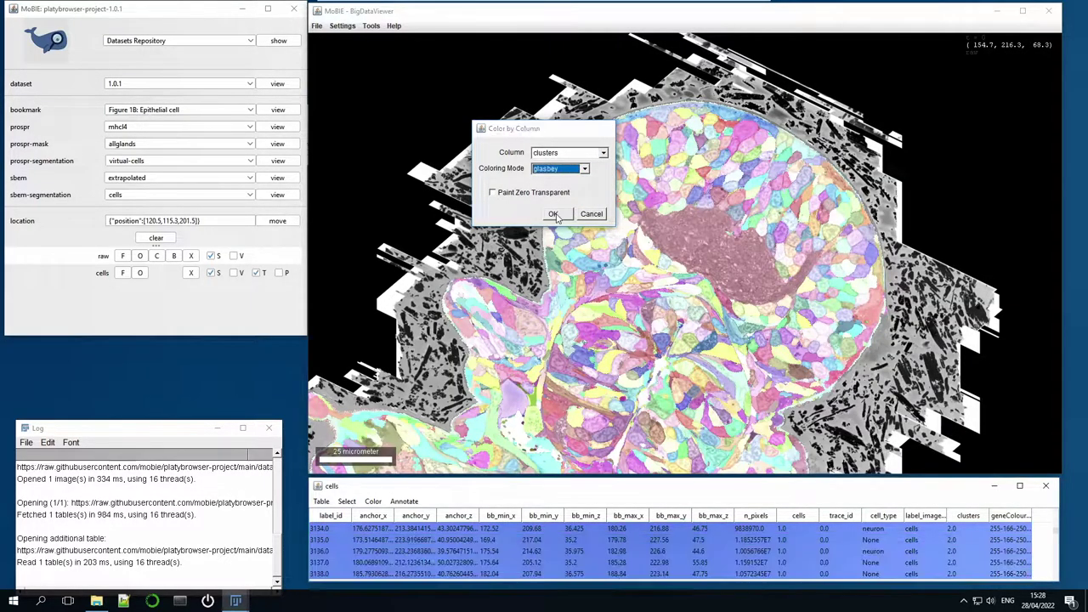
click(554, 215)
drag(629, 238, 704, 248)
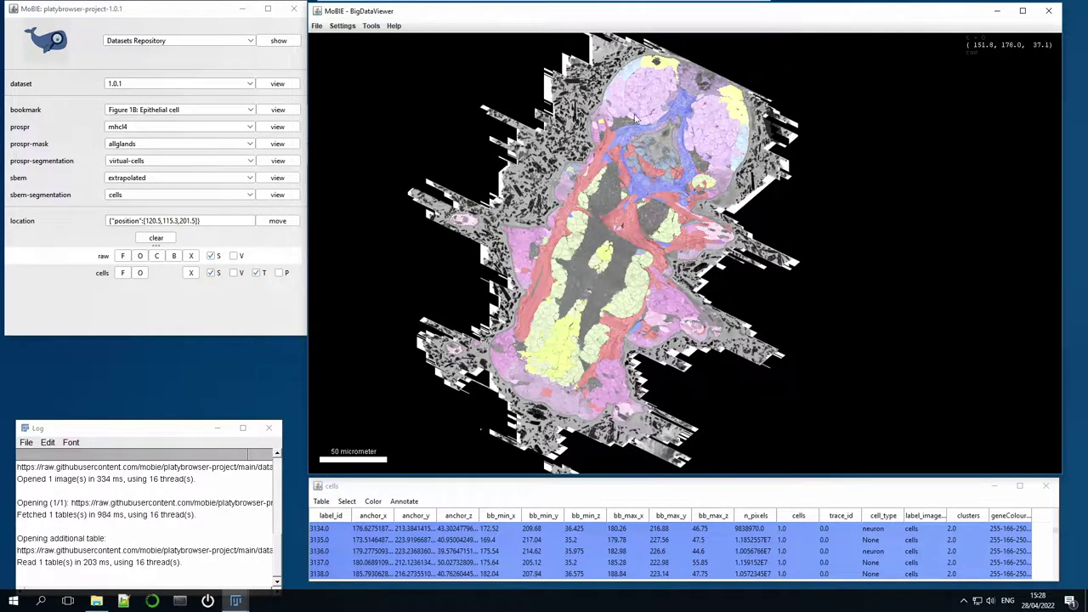
Load the gene_umap.tsv columns into the cells table and scroll right to view them.
click(323, 501)
click(343, 541)
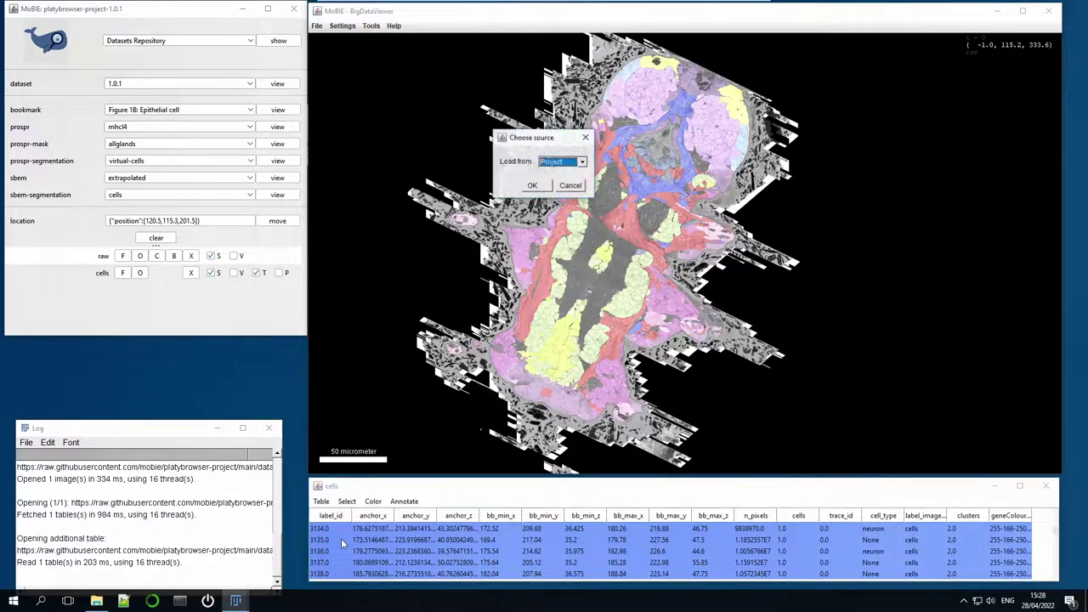
click(533, 186)
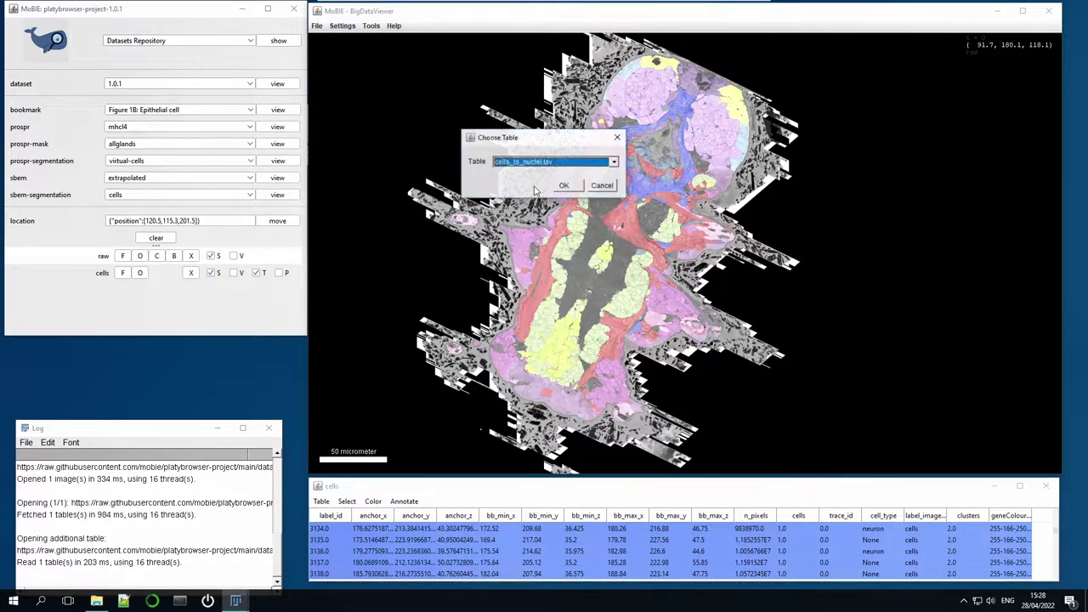
click(548, 163)
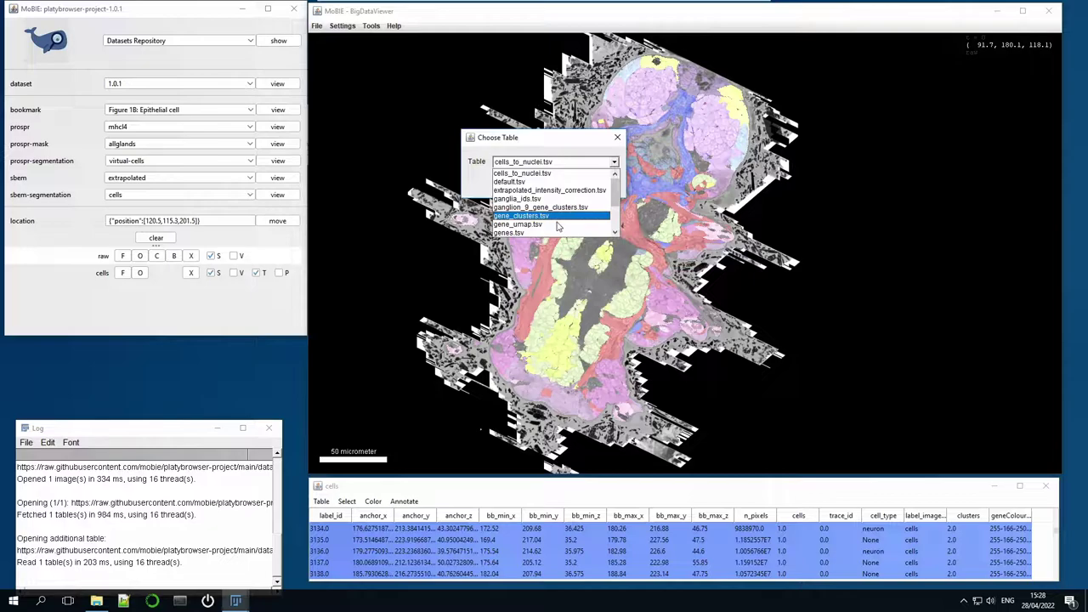
click(533, 225)
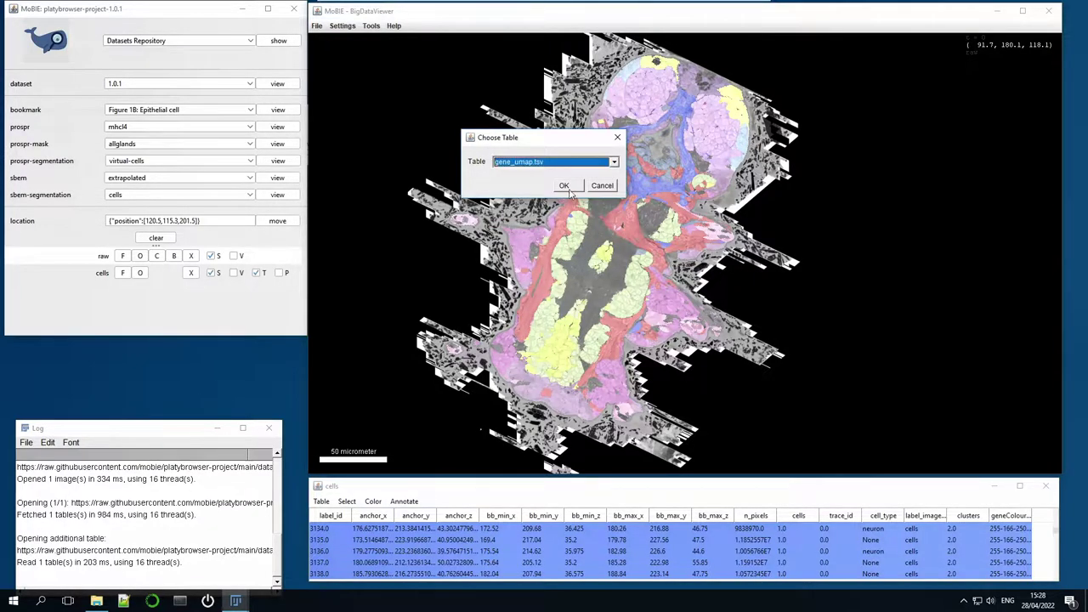
click(564, 186)
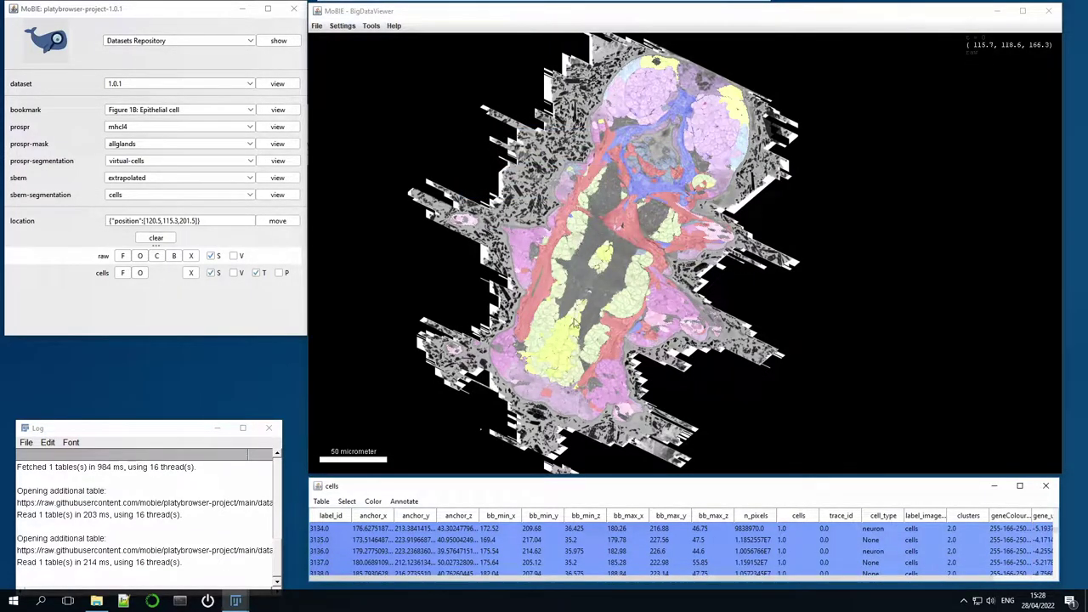
drag(629, 576, 693, 576)
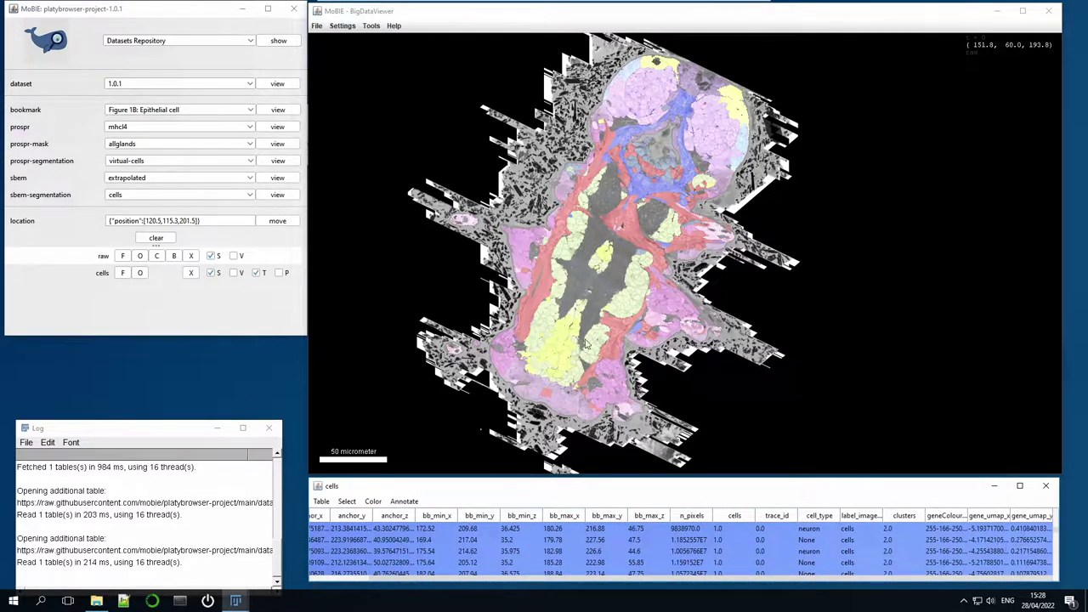
Create a scatter plot of the cells with gene_umap_x on the x axis and gene_umap_y on the y axis.
click(279, 272)
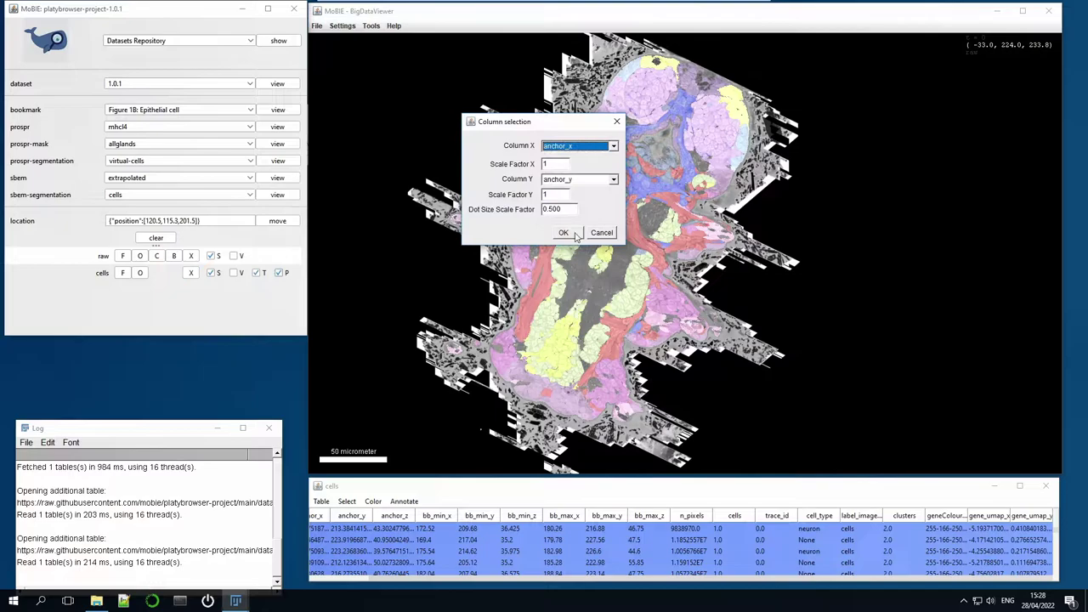
click(598, 150)
scroll(580, 204, down, 4)
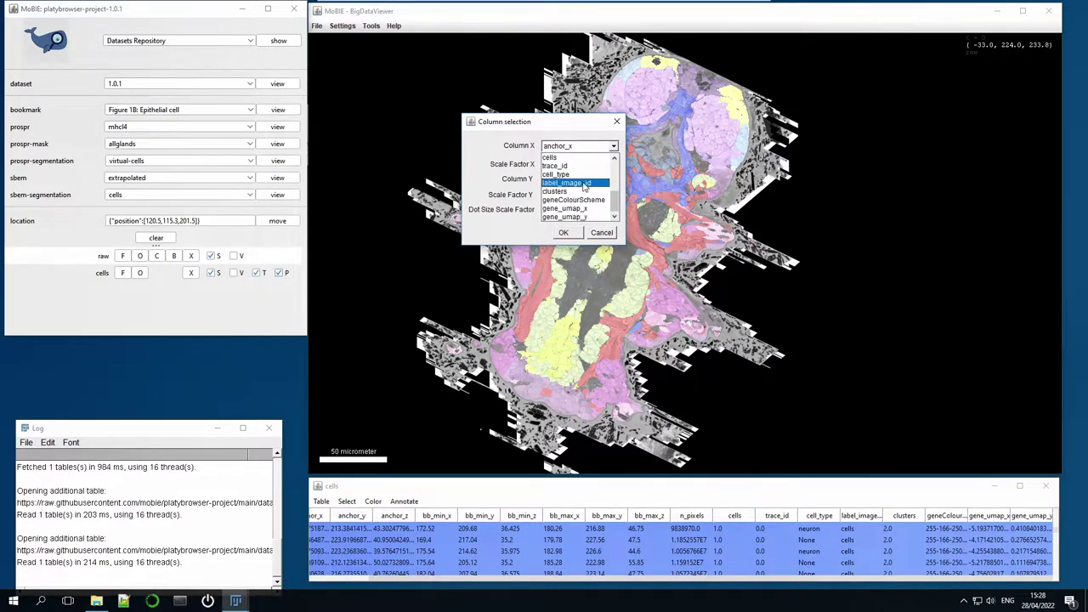
click(580, 209)
click(581, 179)
scroll(586, 217, down, 2)
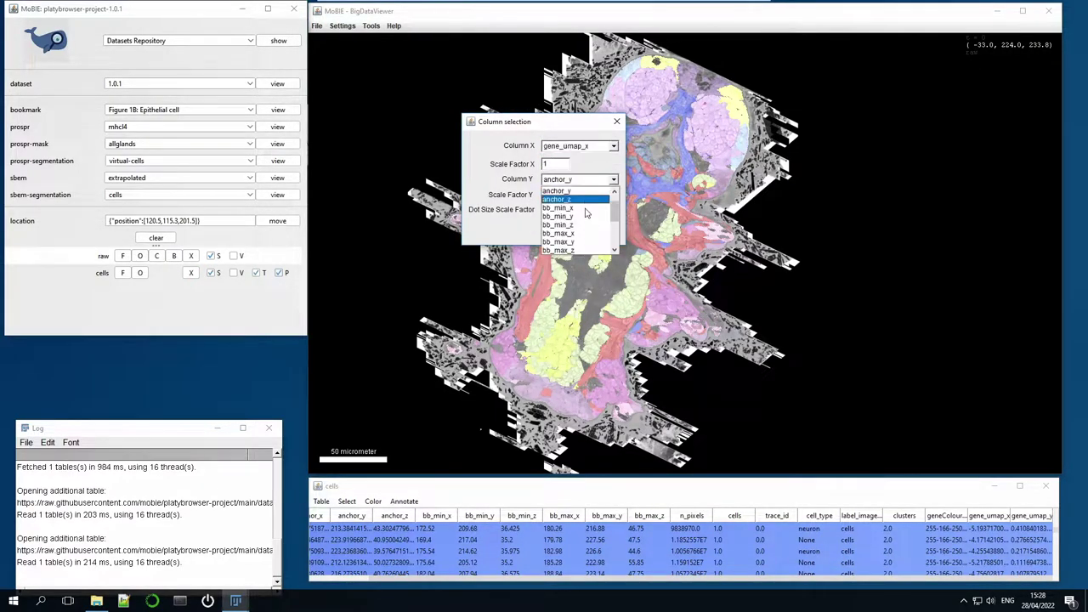
scroll(591, 219, down, 2)
click(578, 252)
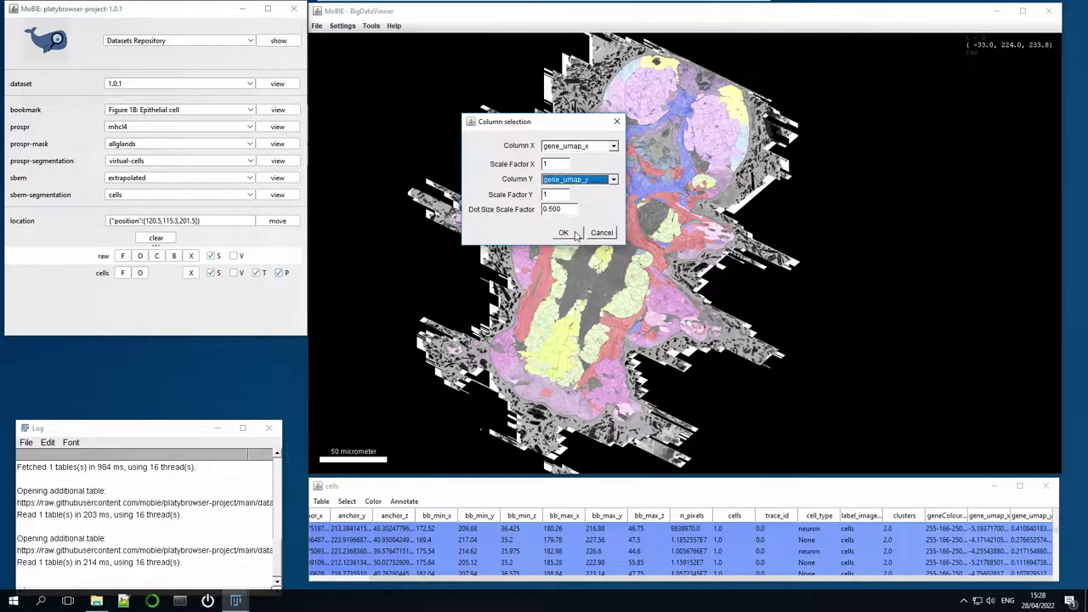
click(570, 234)
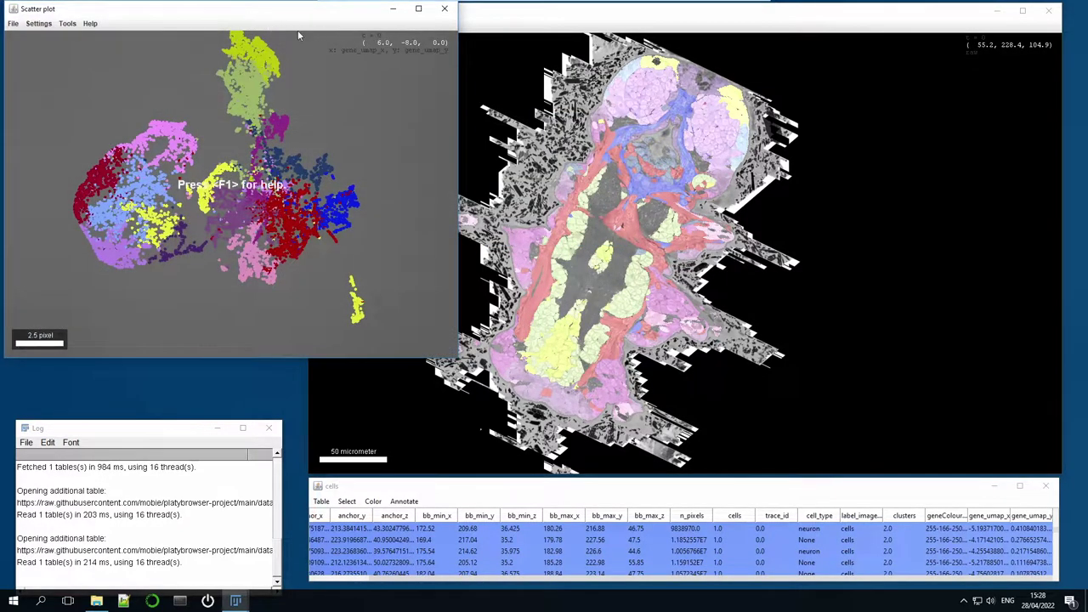
Arrange the narrowed scatter plot and image viewer windows side by side.
drag(241, 14, 876, 64)
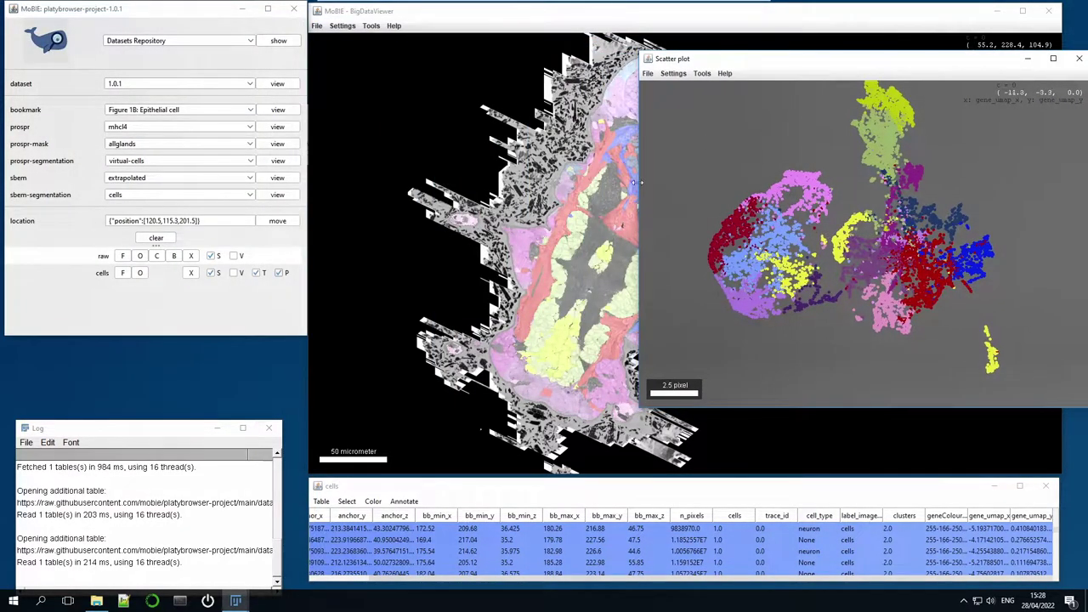
drag(633, 181, 869, 187)
click(1003, 116)
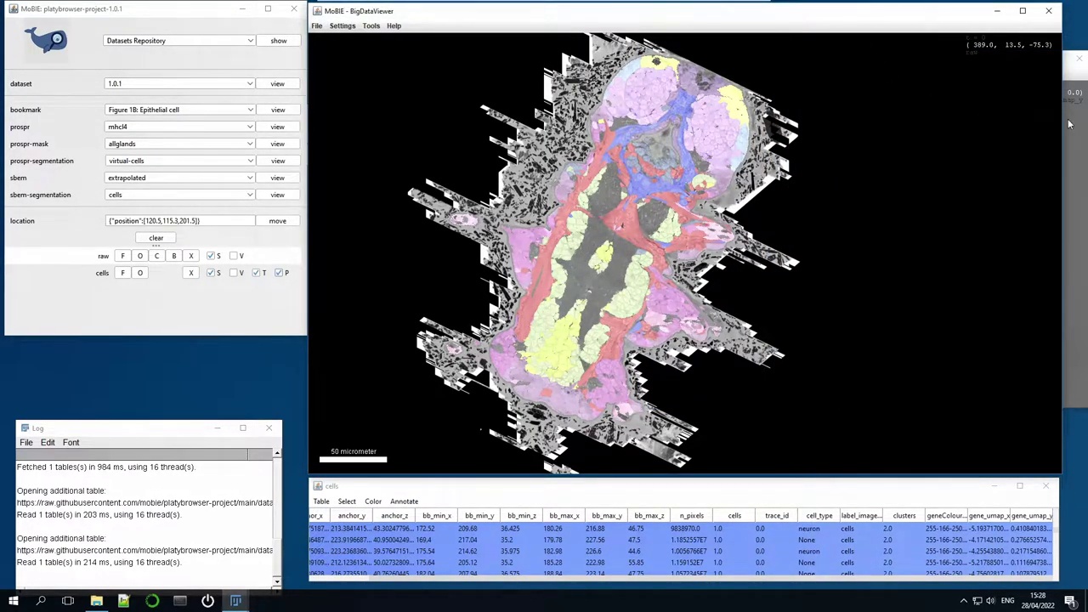
drag(1061, 120, 859, 136)
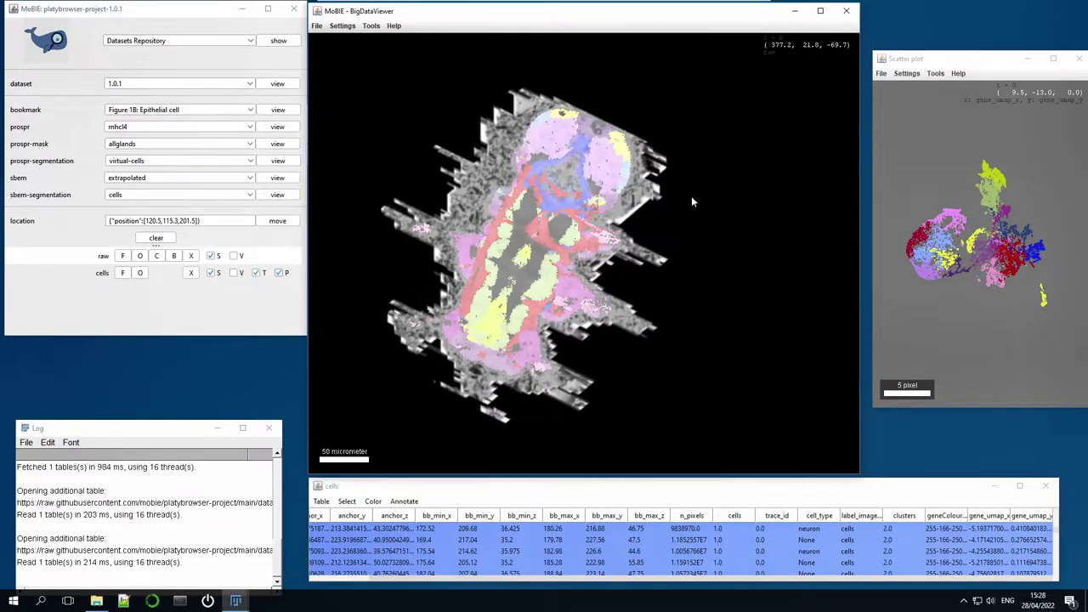
Zoom into the scatter plot and select cells from the plot and the image.
scroll(649, 234, up, 10)
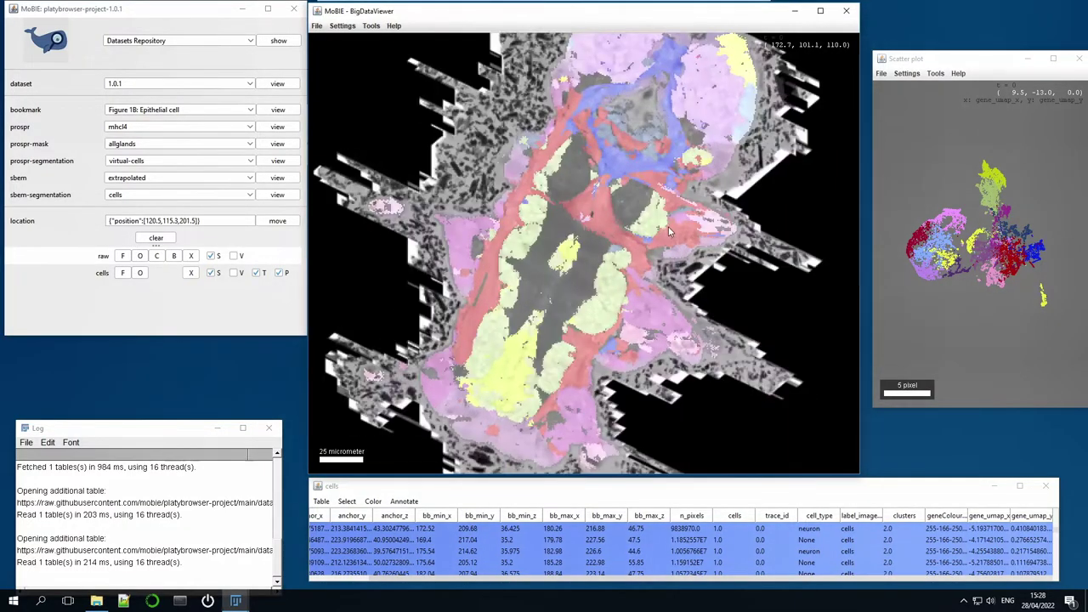
click(918, 254)
scroll(917, 253, up, 7)
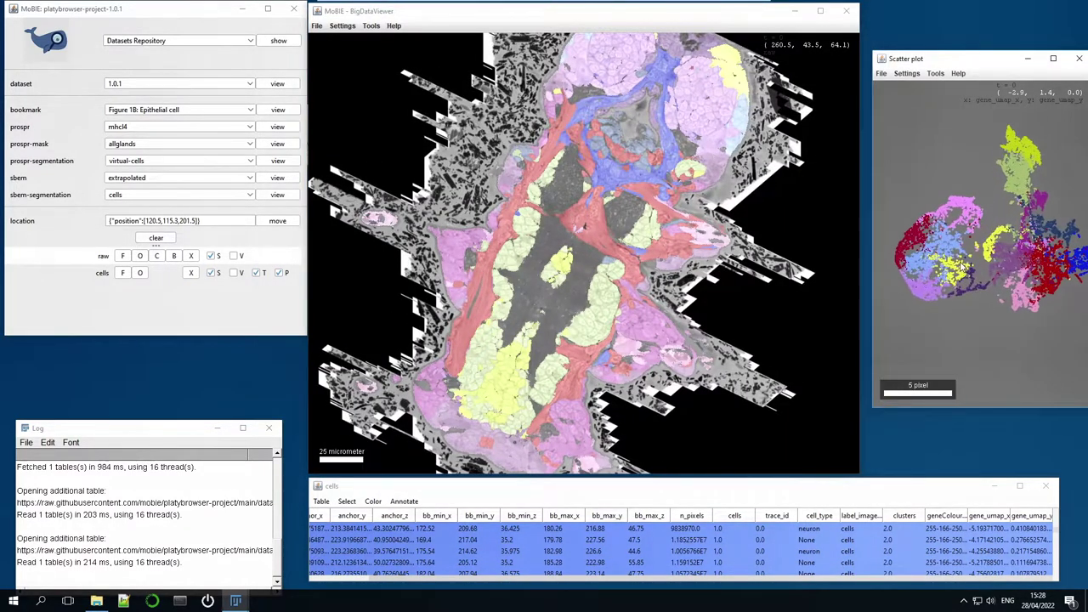
scroll(999, 270, up, 6)
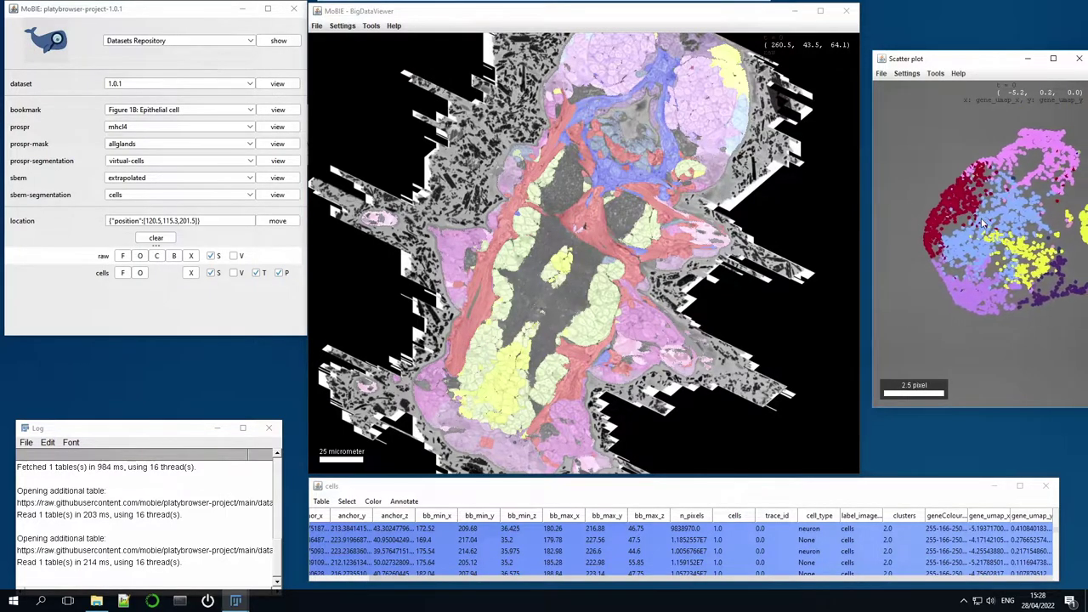
scroll(971, 225, up, 3)
click(935, 179)
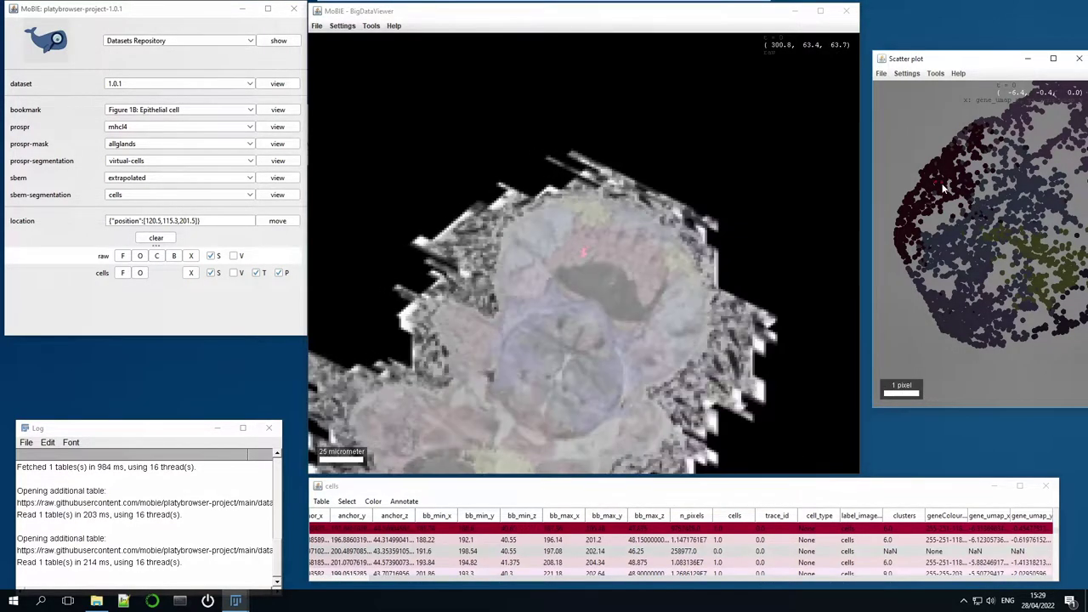
ctrl+click(604, 248)
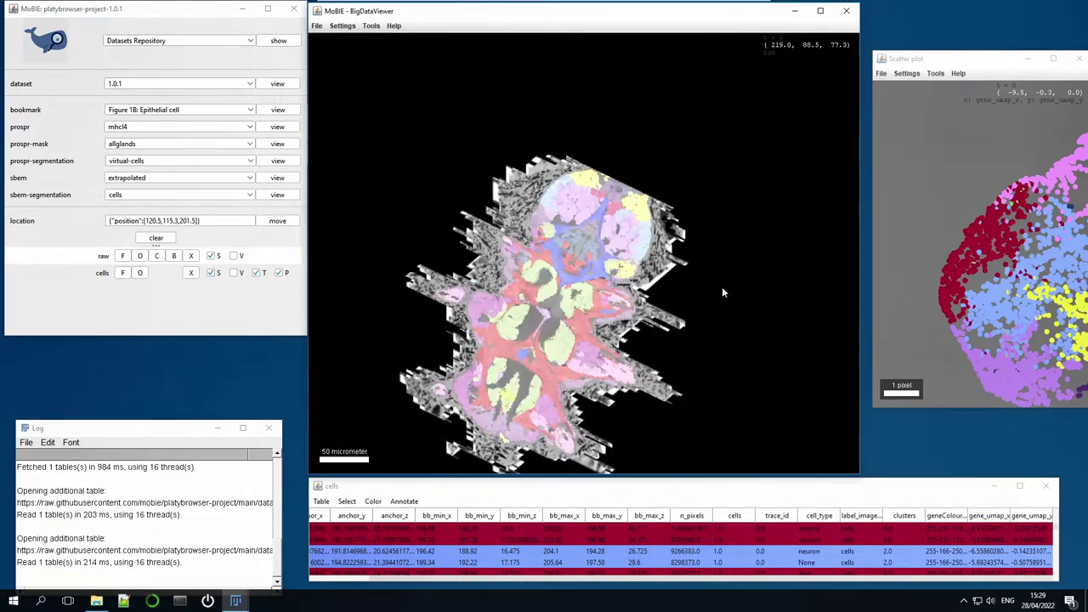
Zoom the scatter plot back out and pan it to show more clusters.
click(972, 234)
scroll(976, 235, down, 5)
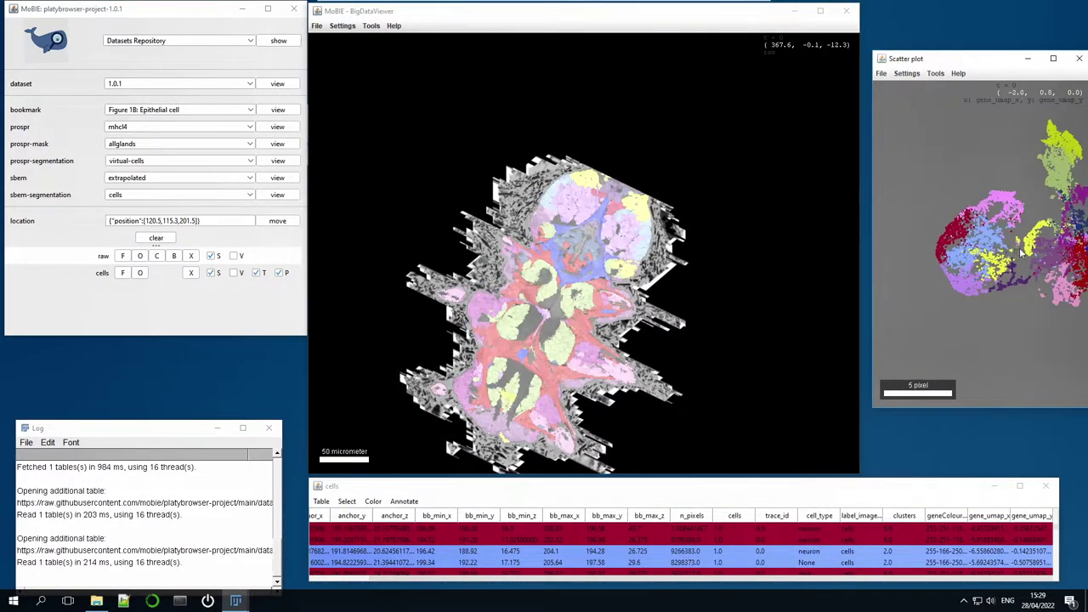
drag(1020, 250, 952, 247)
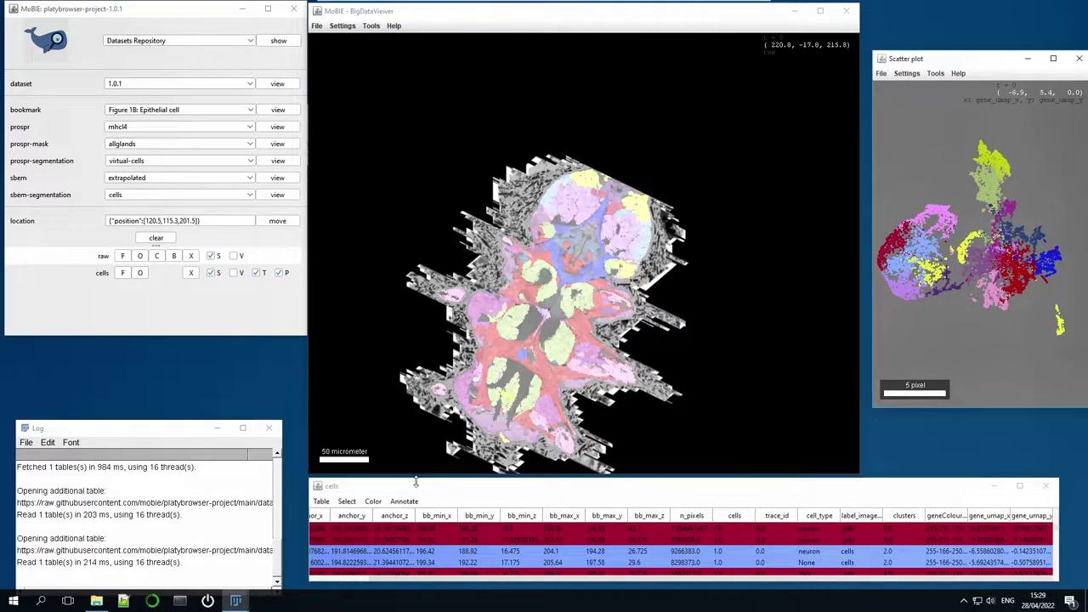
click(346, 501)
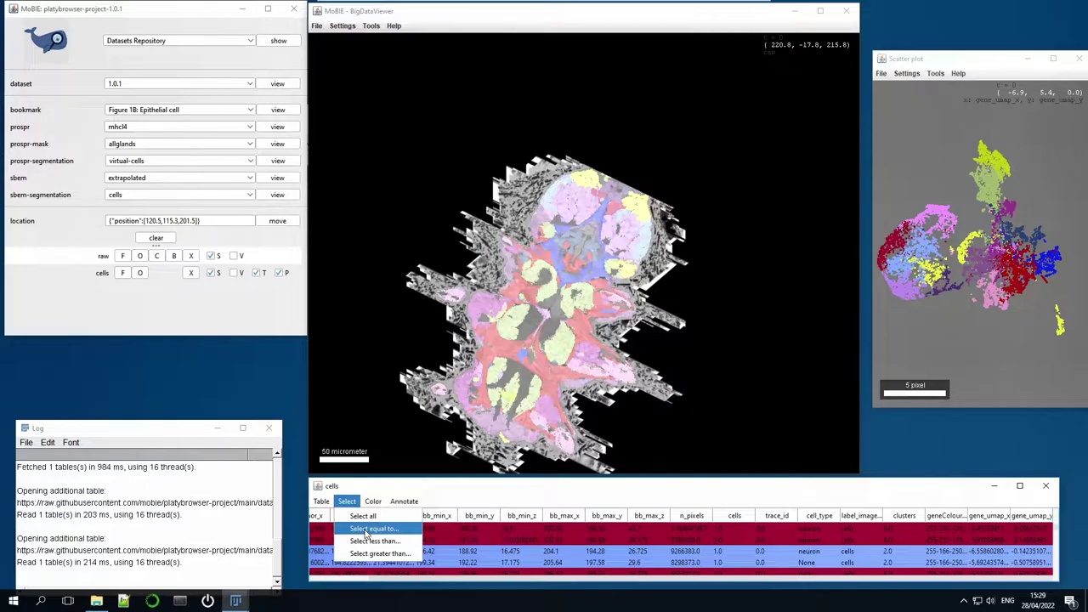
Select all table rows whose clusters value equals 8.
click(366, 528)
click(545, 158)
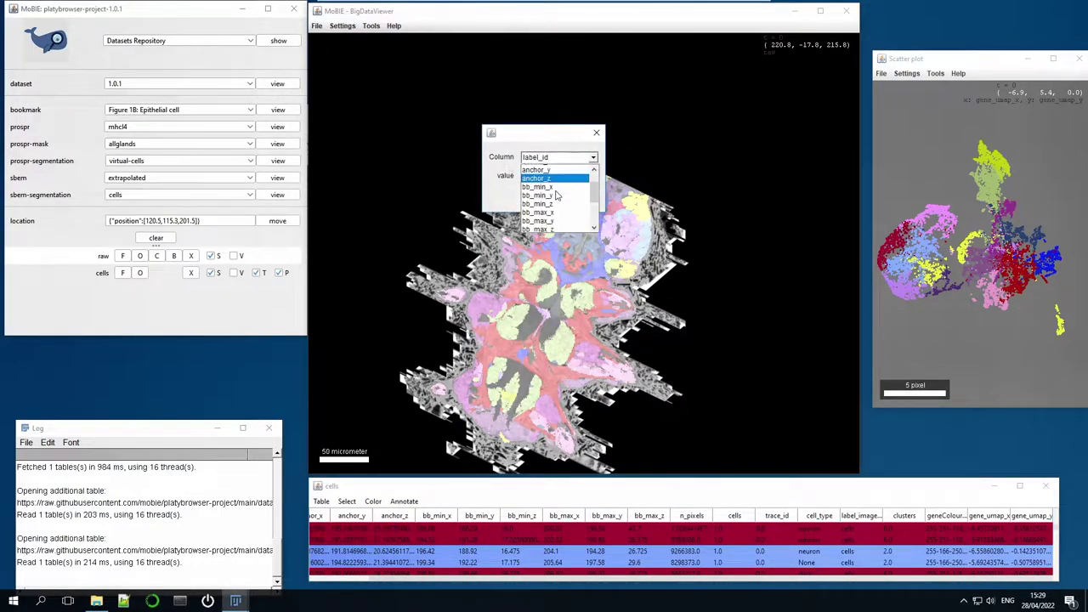
scroll(552, 200, down, 2)
click(544, 202)
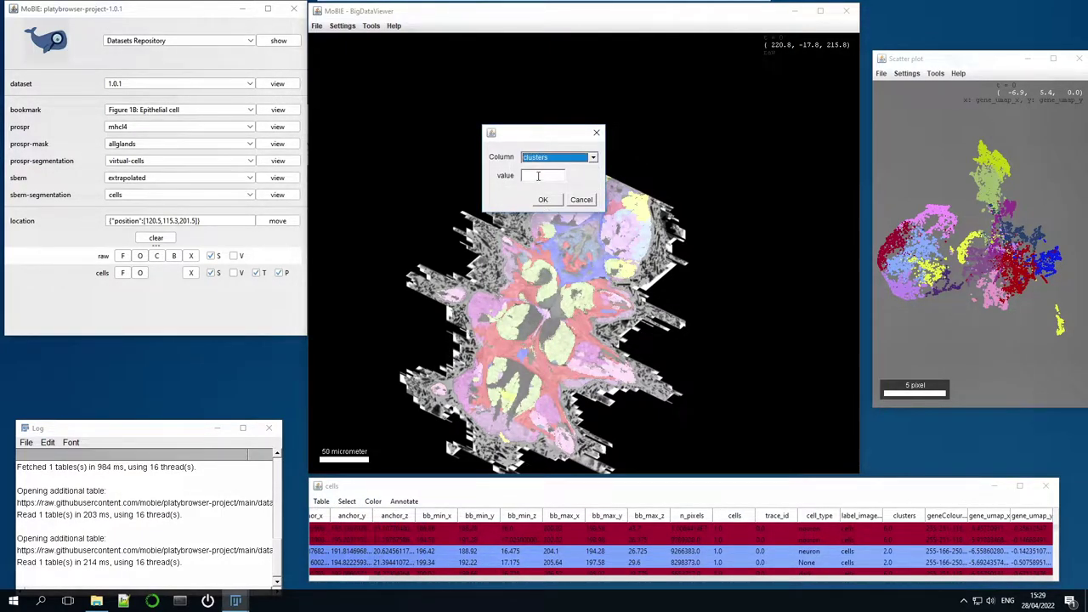
click(538, 176)
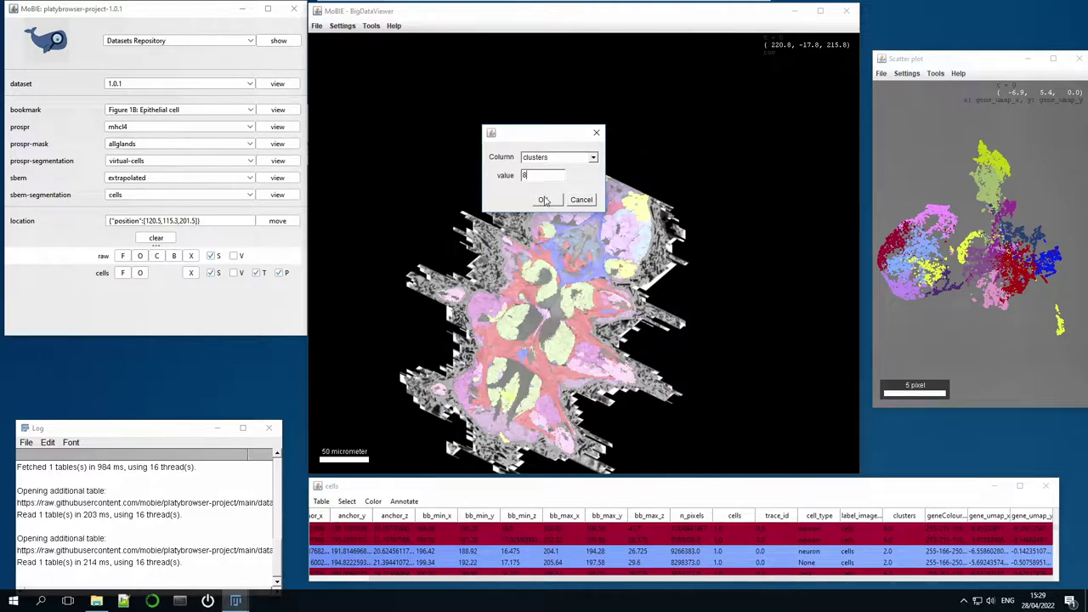
click(544, 200)
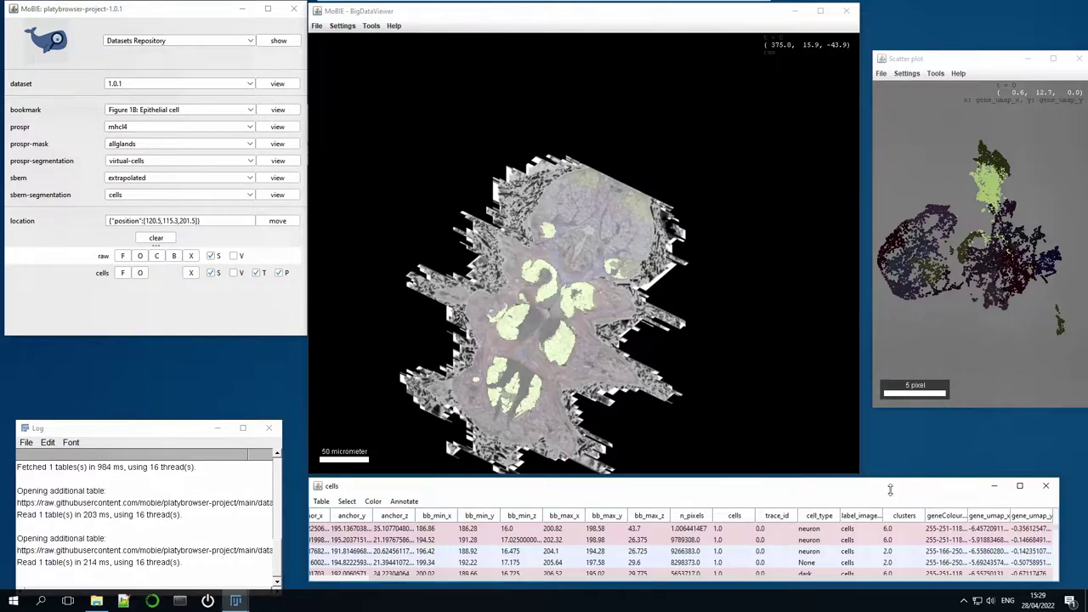
Sort the cells table by cluster number, then rotate and slightly enlarge the 3D volume.
click(897, 516)
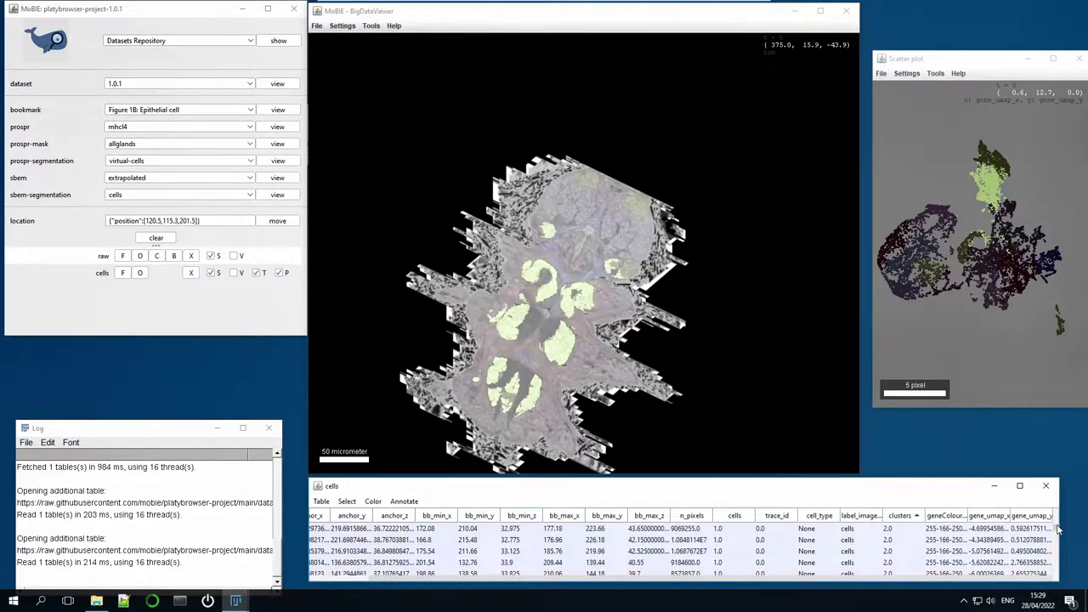
drag(1058, 529, 1058, 534)
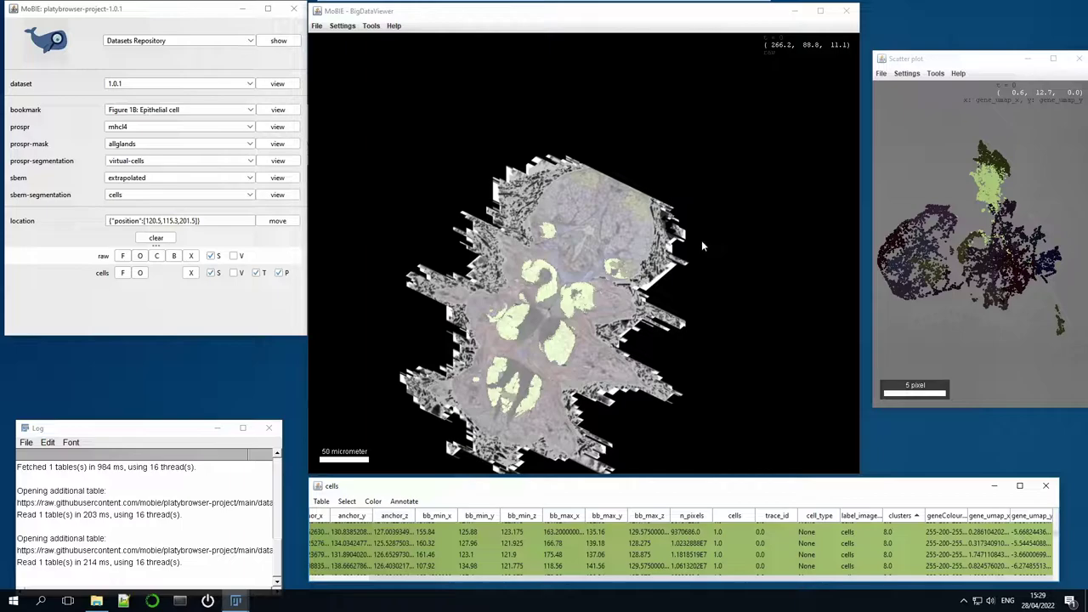
drag(701, 240, 684, 277)
scroll(586, 247, up, 3)
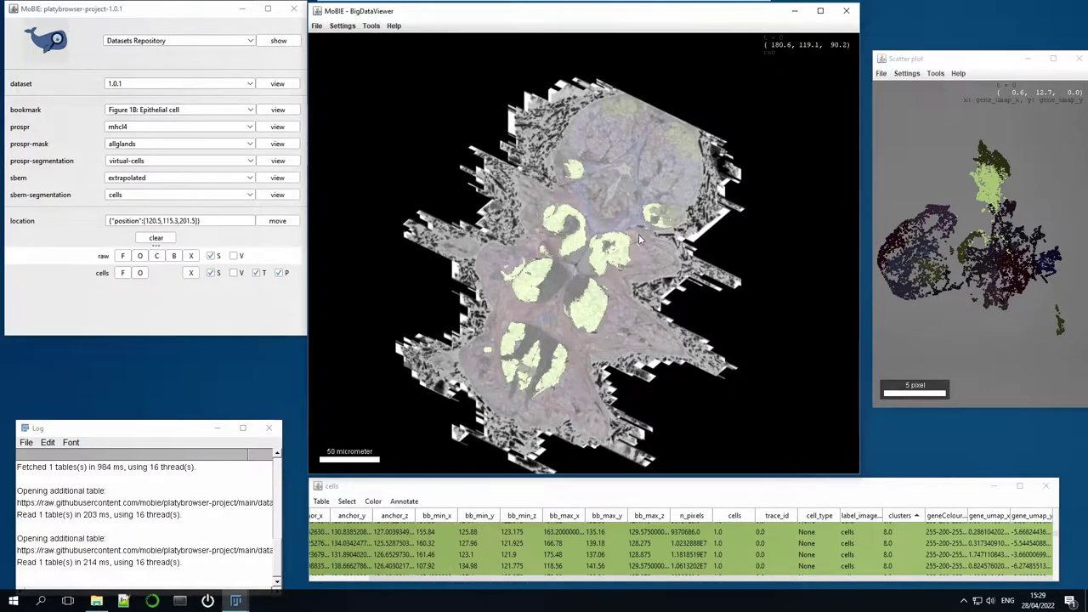
scroll(638, 227, down, 5)
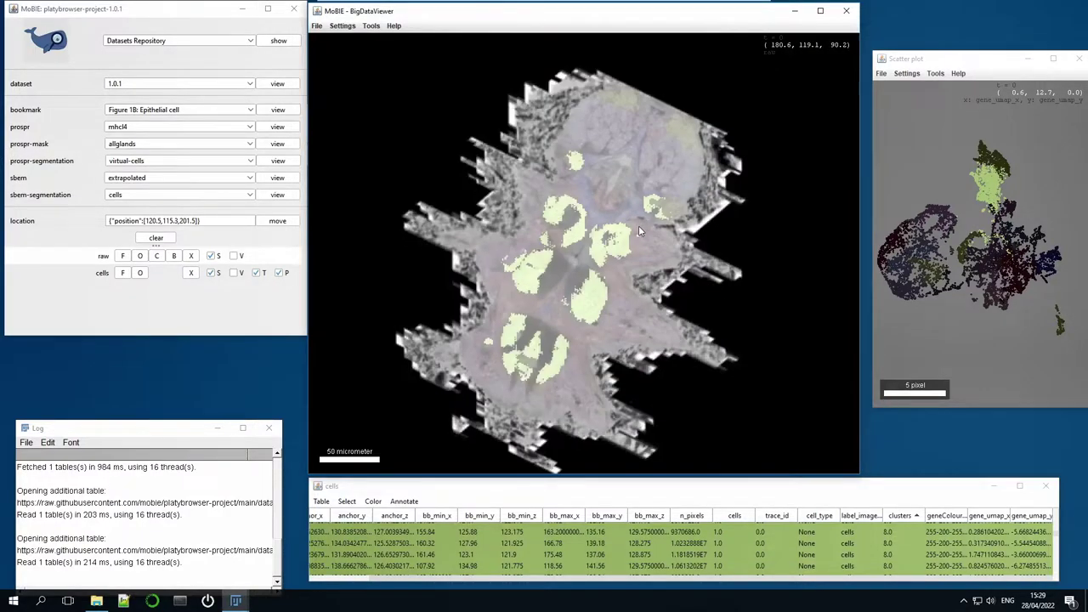
Start saving the current view, choosing the file system as the save destination.
right_click(569, 242)
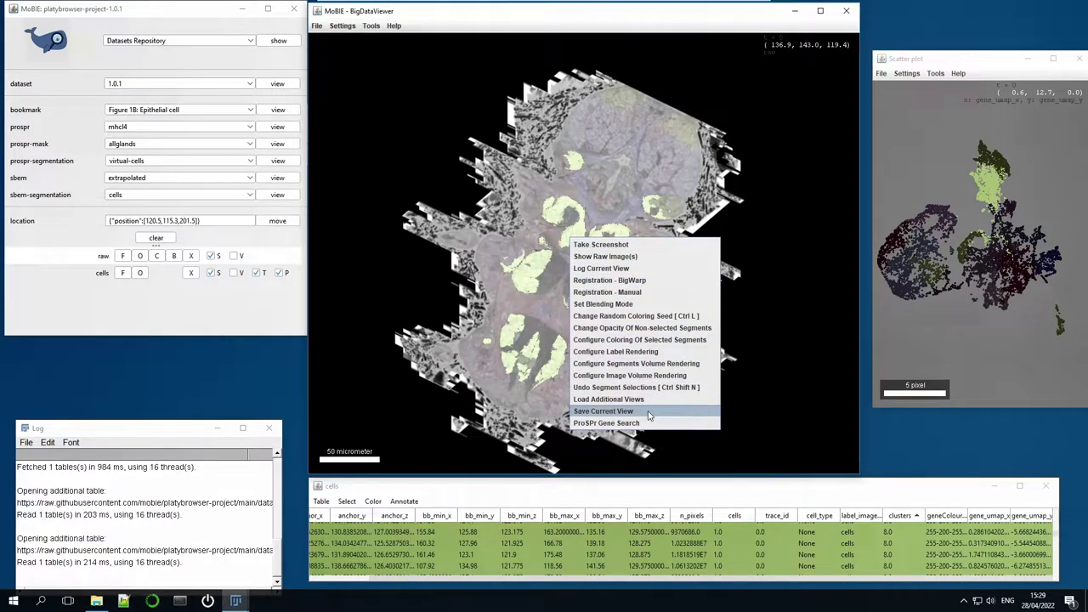
click(603, 411)
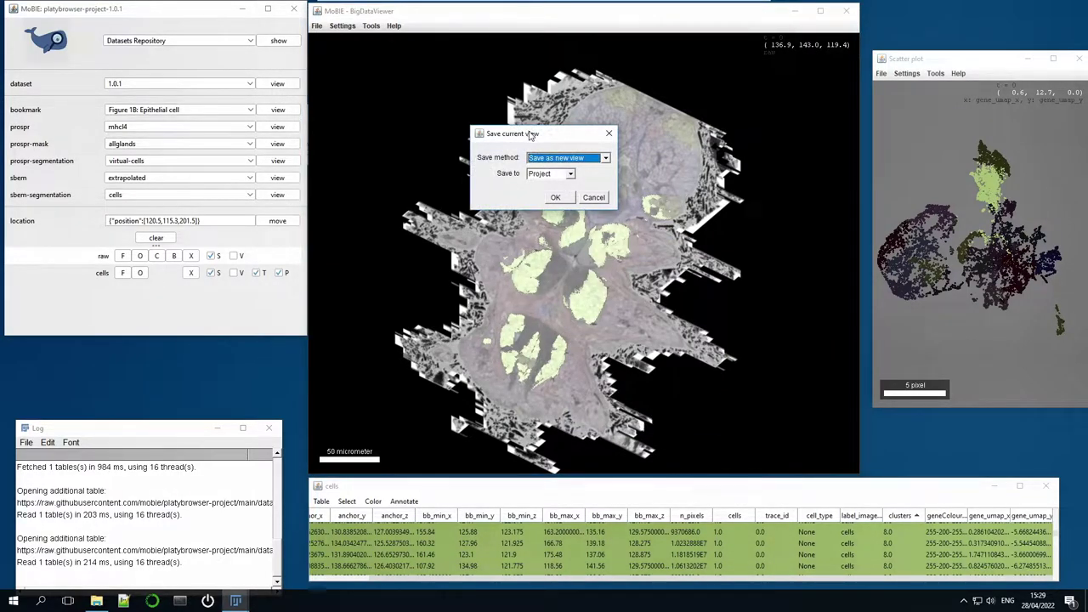
drag(531, 136, 558, 197)
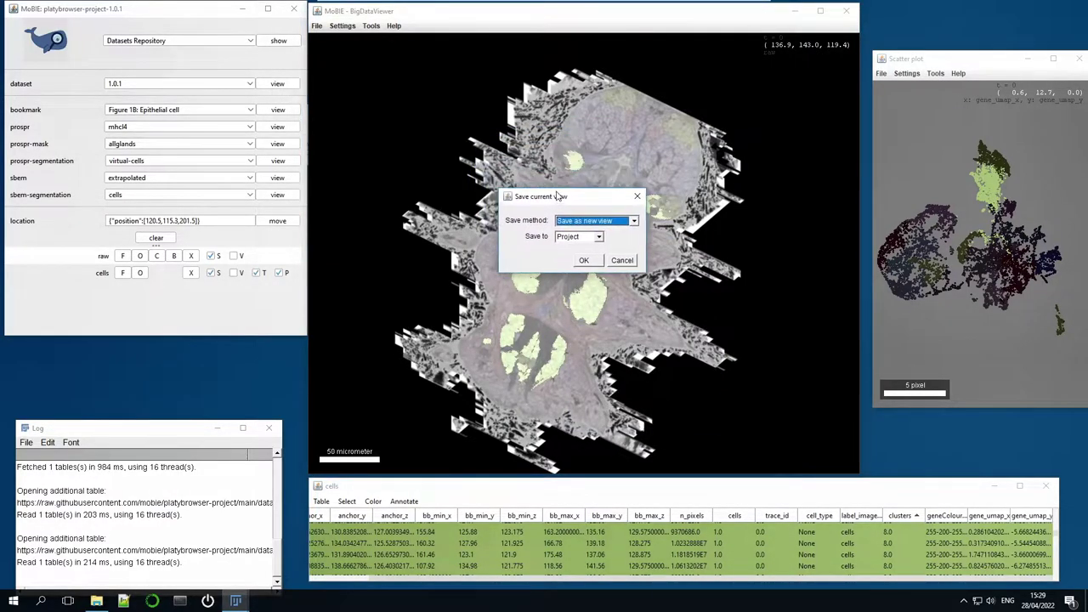
click(583, 241)
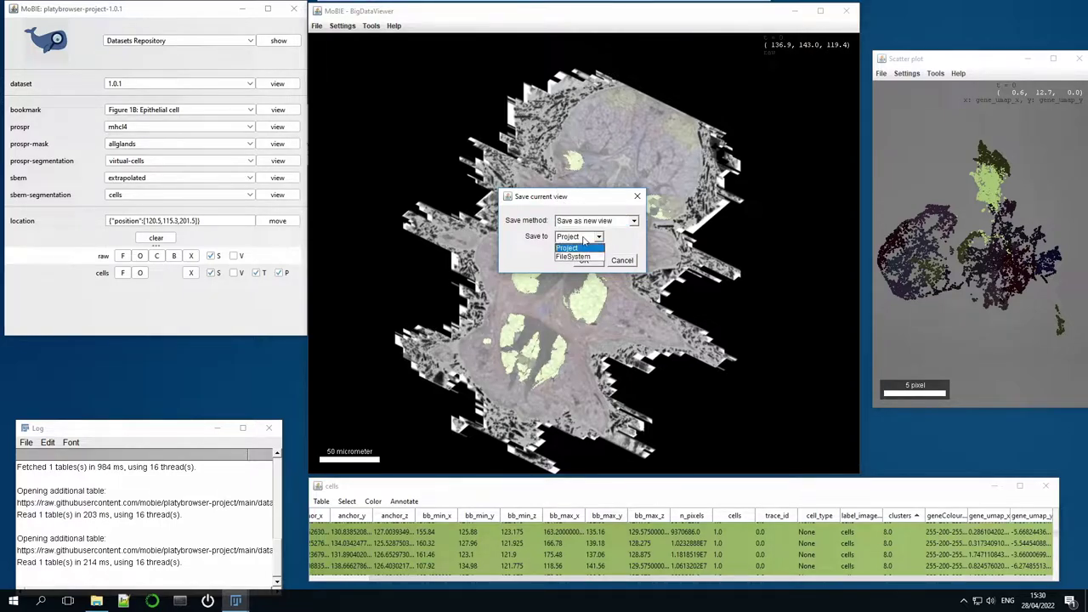
click(583, 256)
click(584, 260)
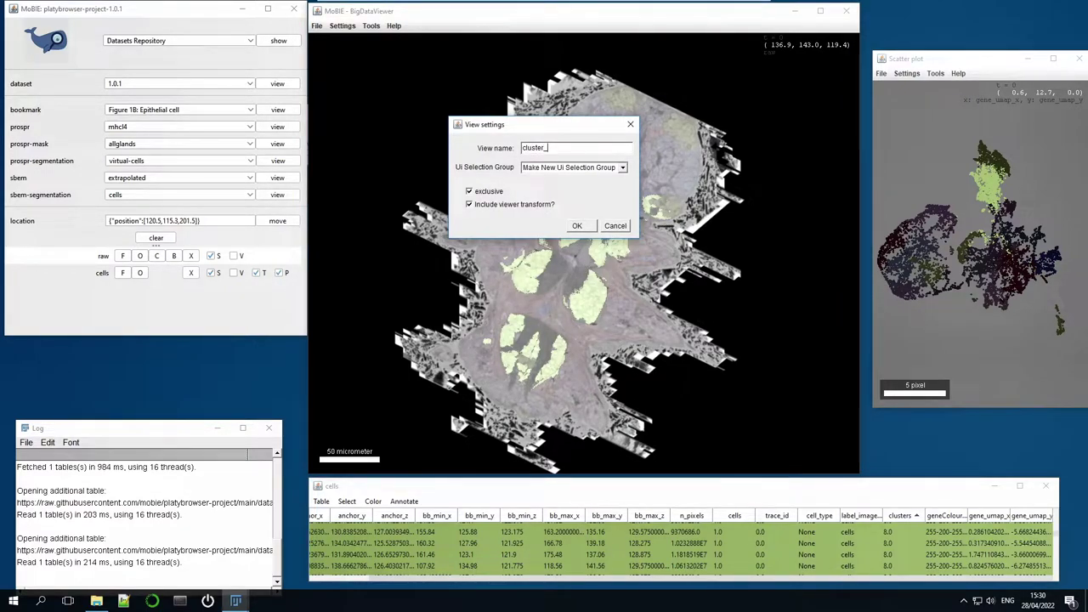
File the view cluster_8 under the bookmark group and save it as new_view_3.json.
click(576, 170)
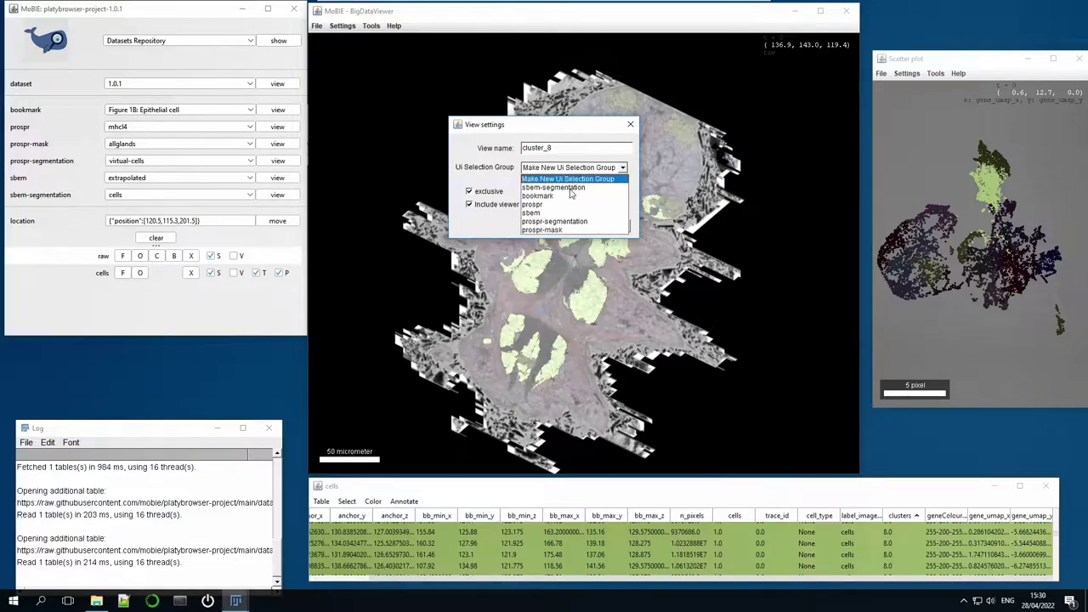
click(568, 197)
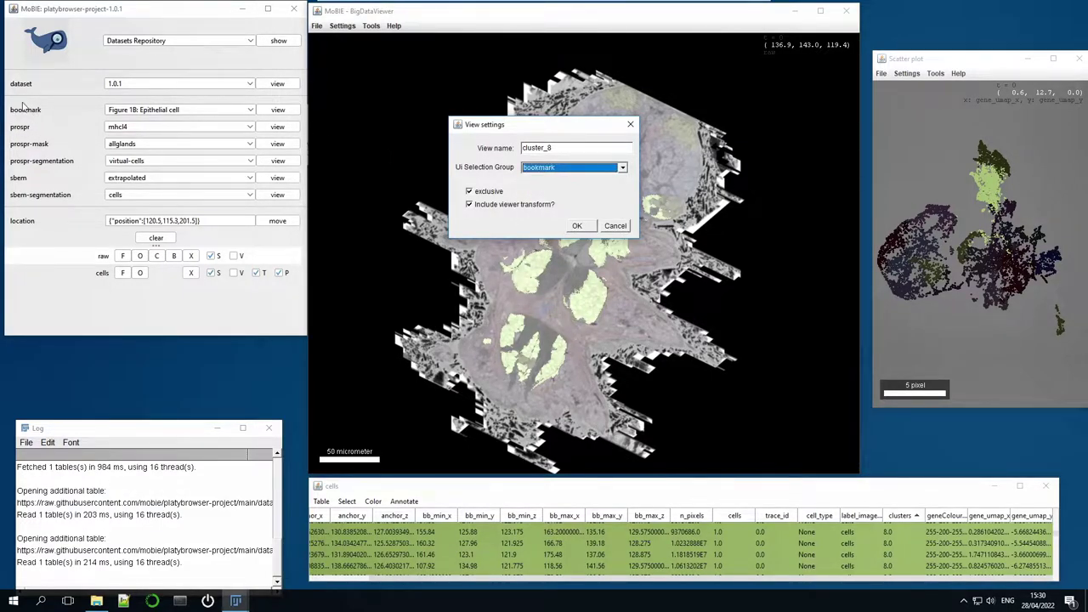
click(575, 227)
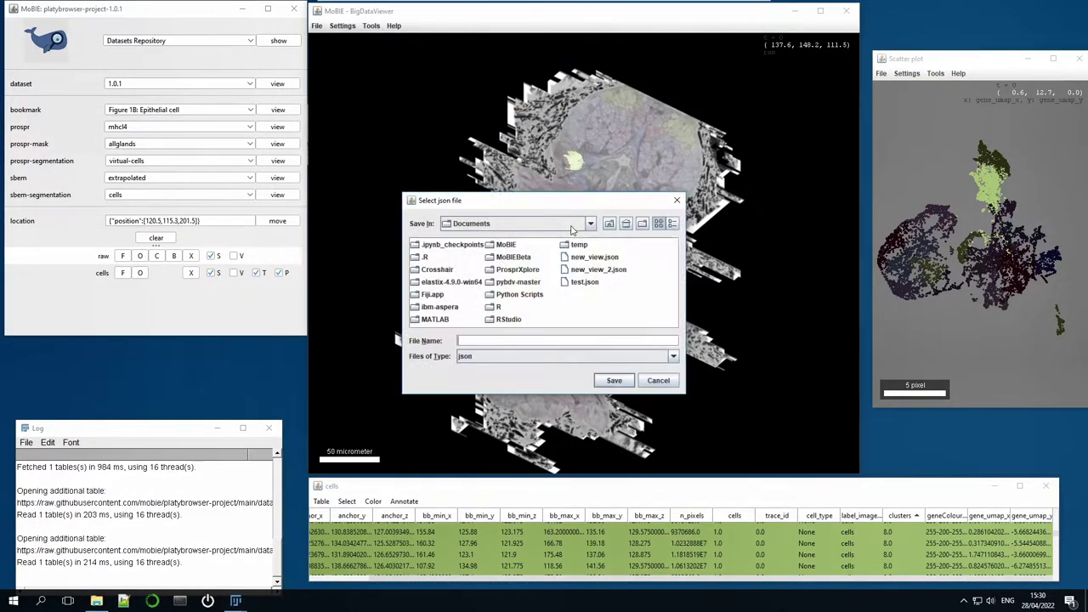
click(602, 270)
click(499, 341)
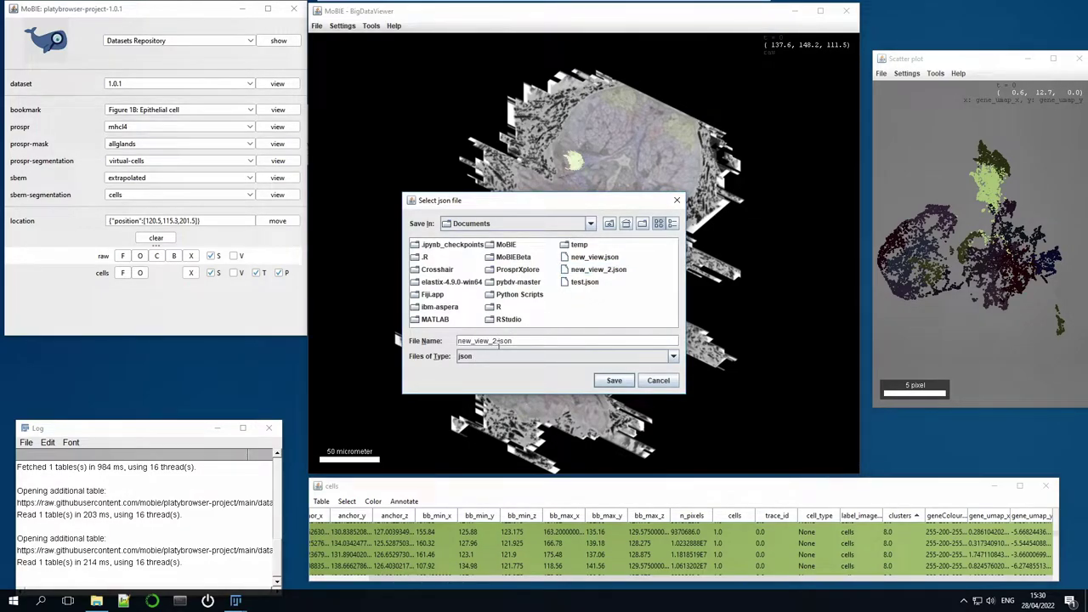
text(3.json)
click(614, 381)
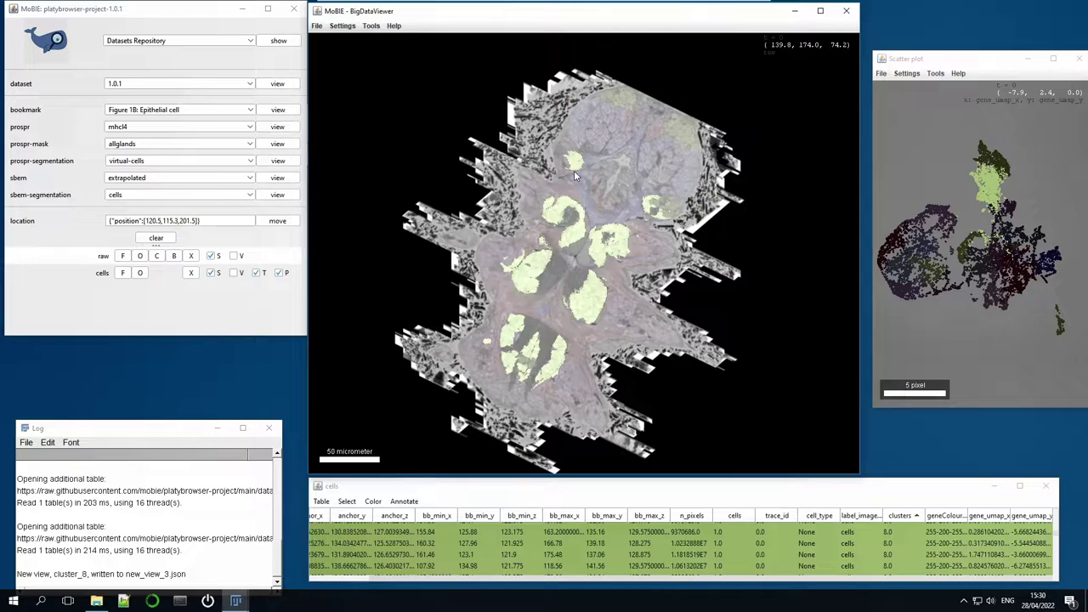
Remove the cells segmentation, reload the cluster_8 bookmark, and move and narrow the scatter plot window.
click(192, 273)
drag(584, 243, 614, 154)
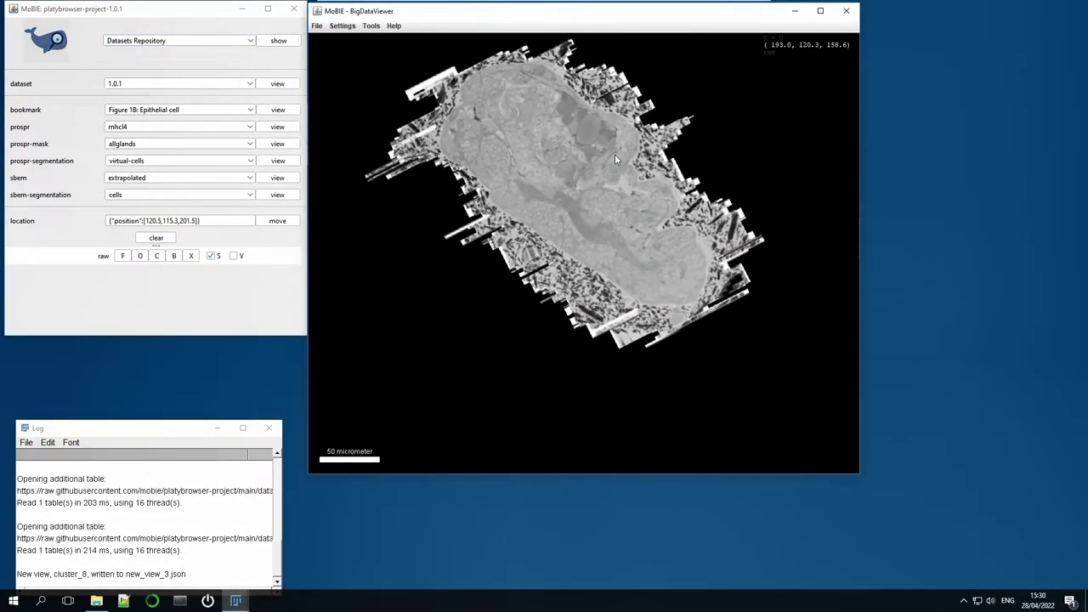
click(181, 113)
scroll(204, 196, down, 12)
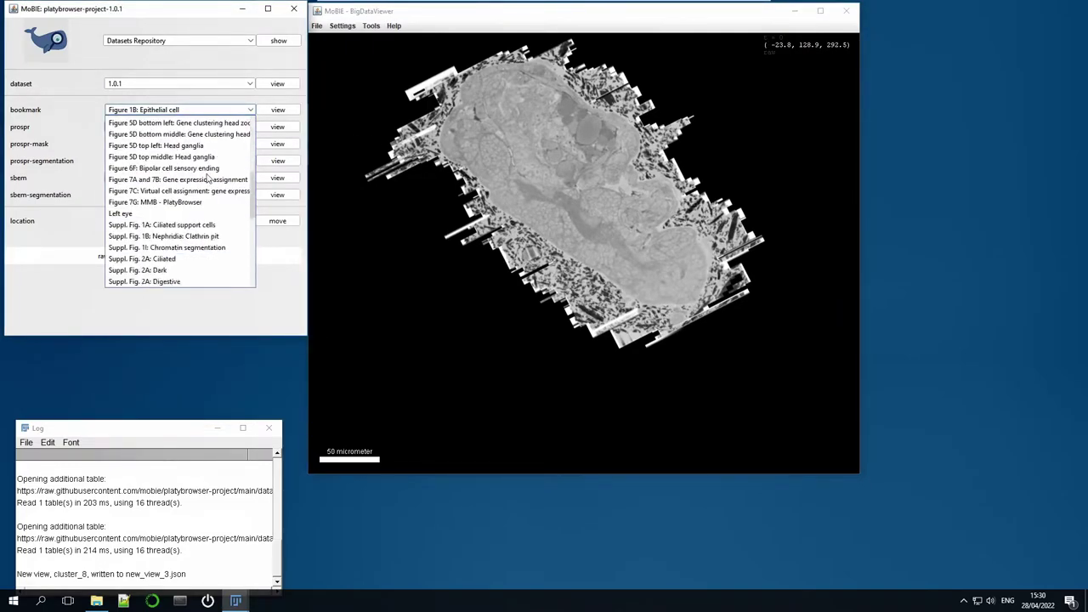
click(170, 282)
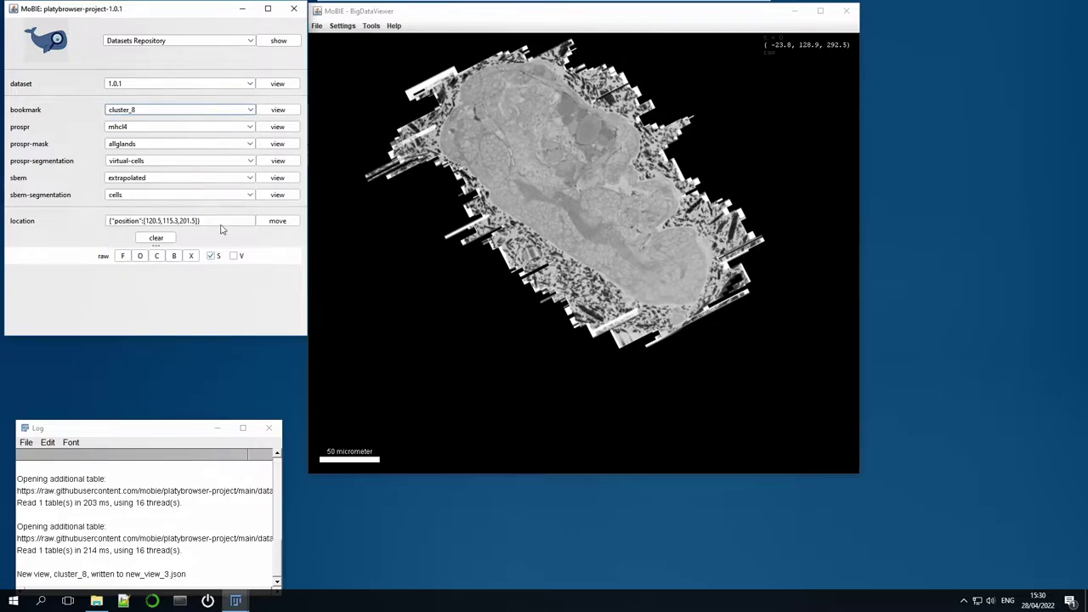
click(277, 110)
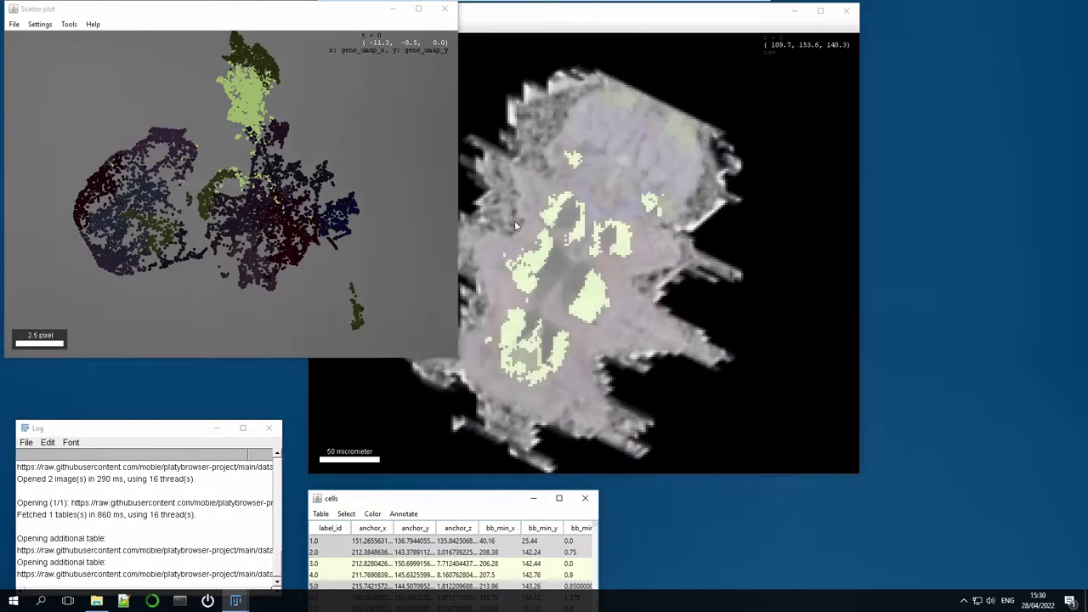
drag(263, 17, 878, 77)
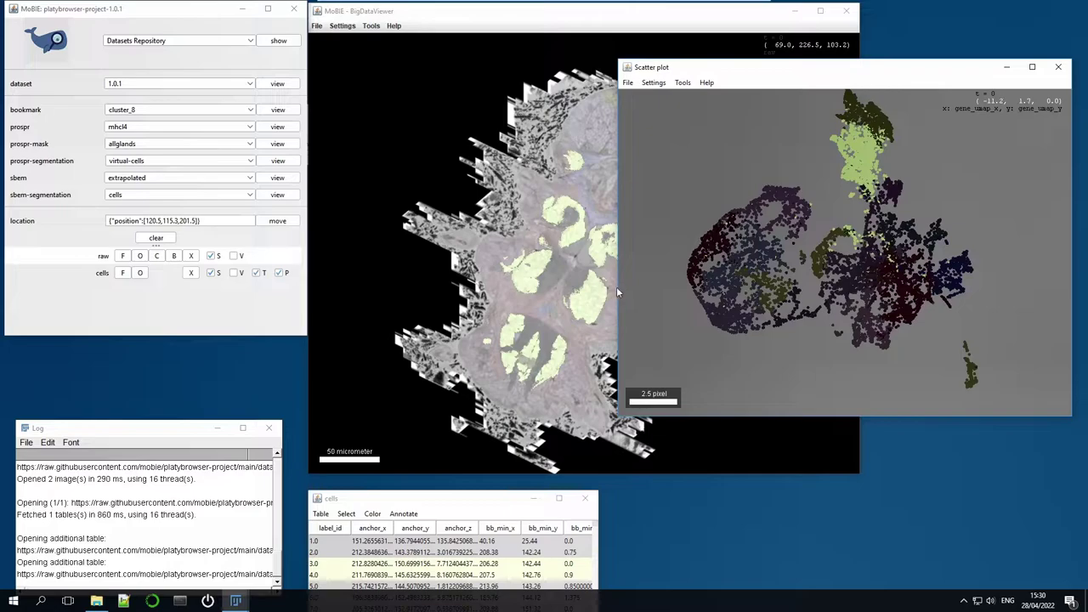
drag(617, 286, 820, 282)
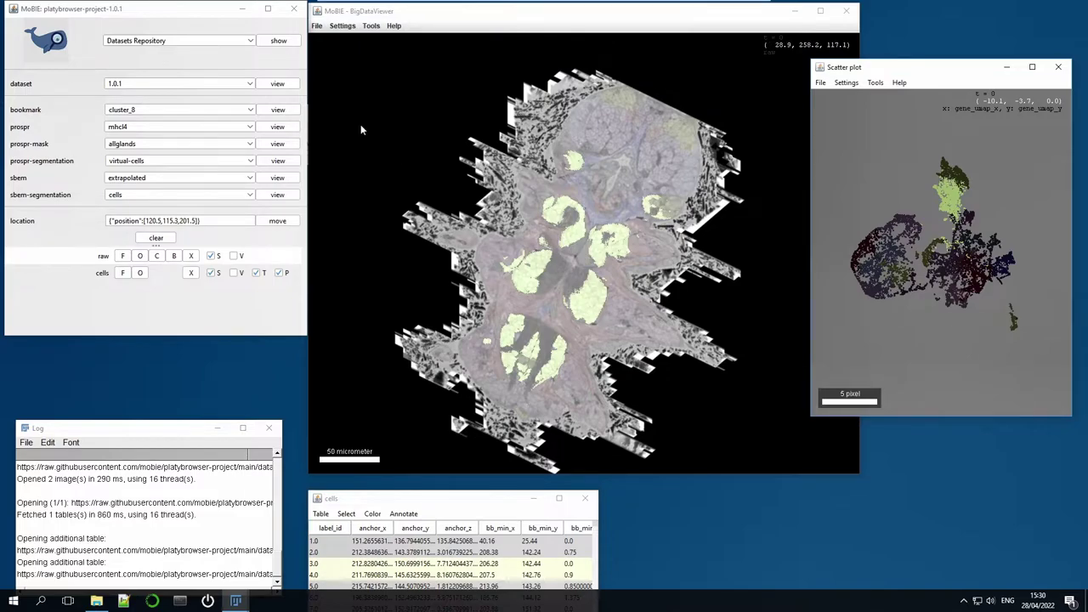
Load the Figure 2C: Muscle segmentation bookmark into the viewer.
click(188, 110)
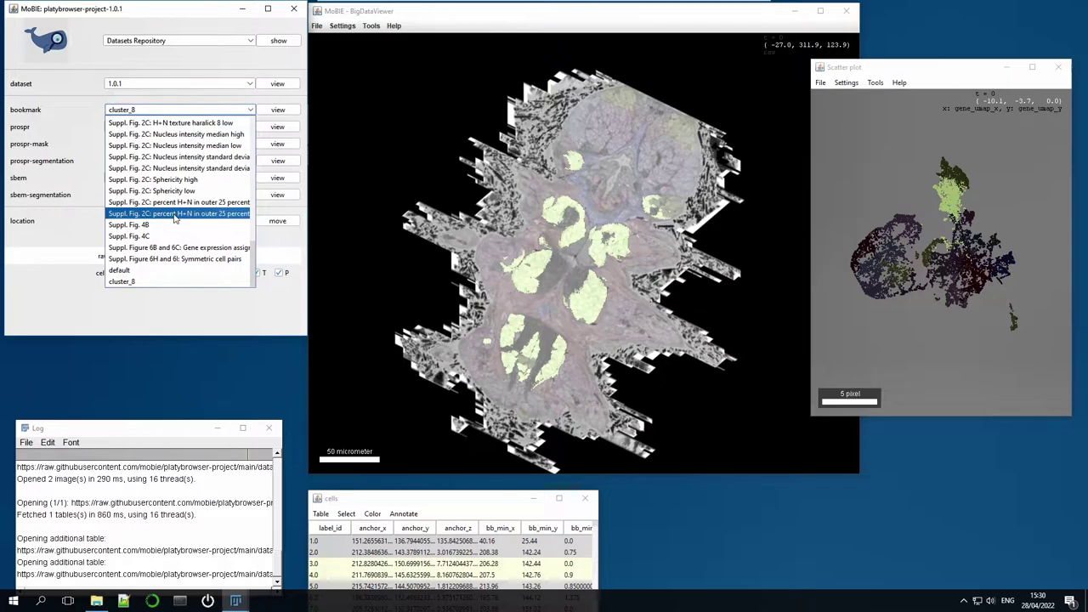
scroll(175, 219, up, 5)
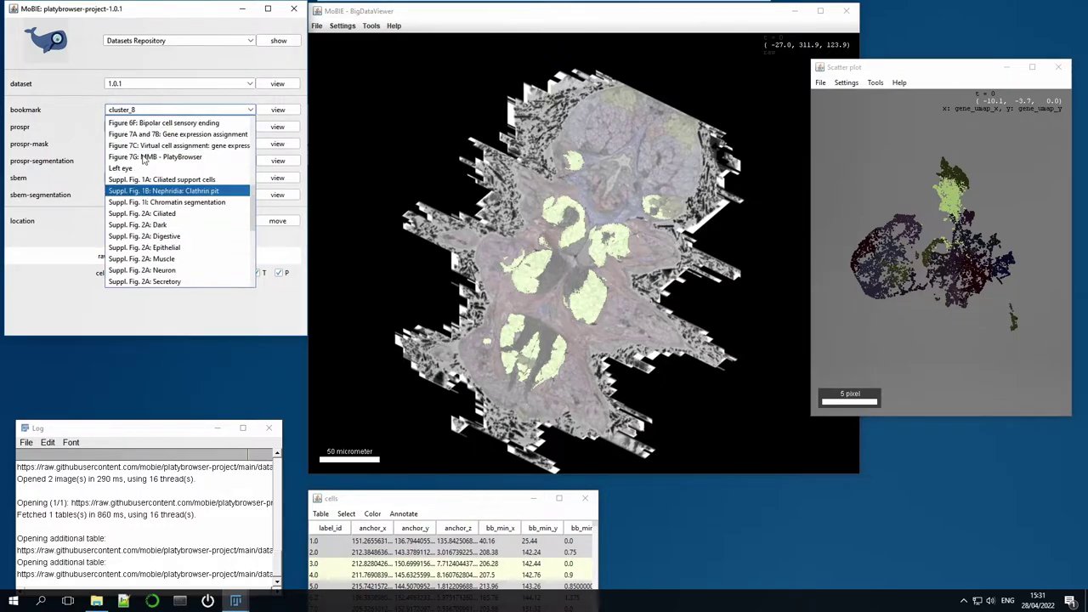
scroll(144, 159, up, 10)
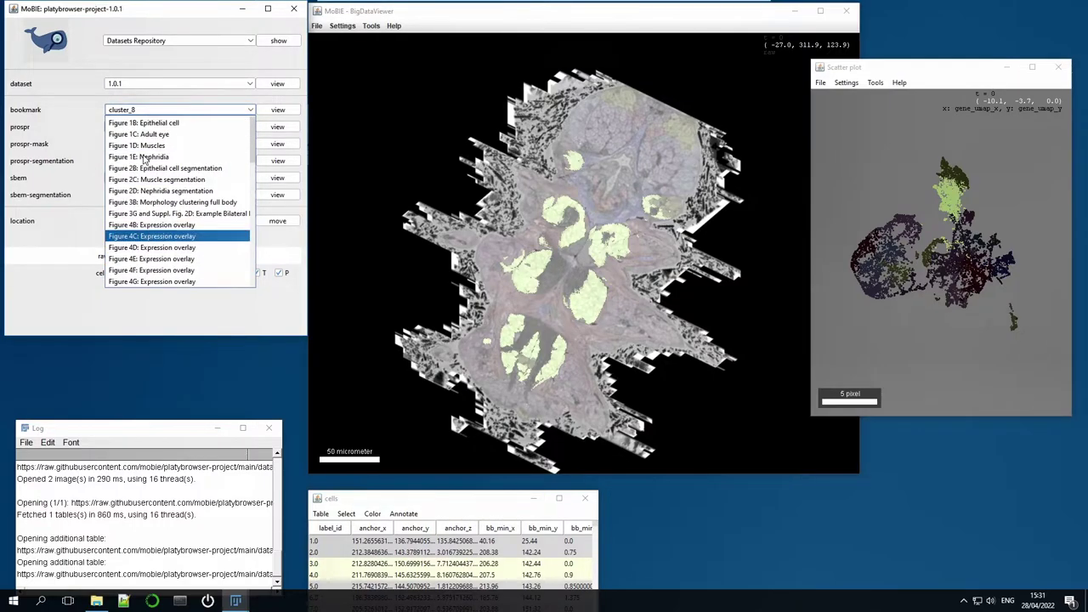
click(176, 180)
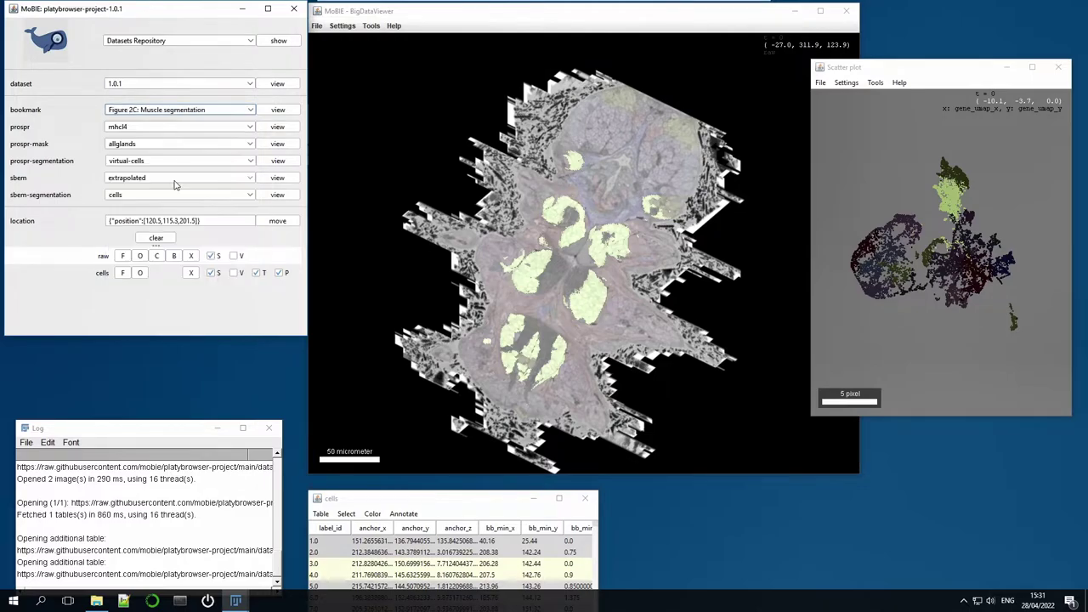
click(278, 112)
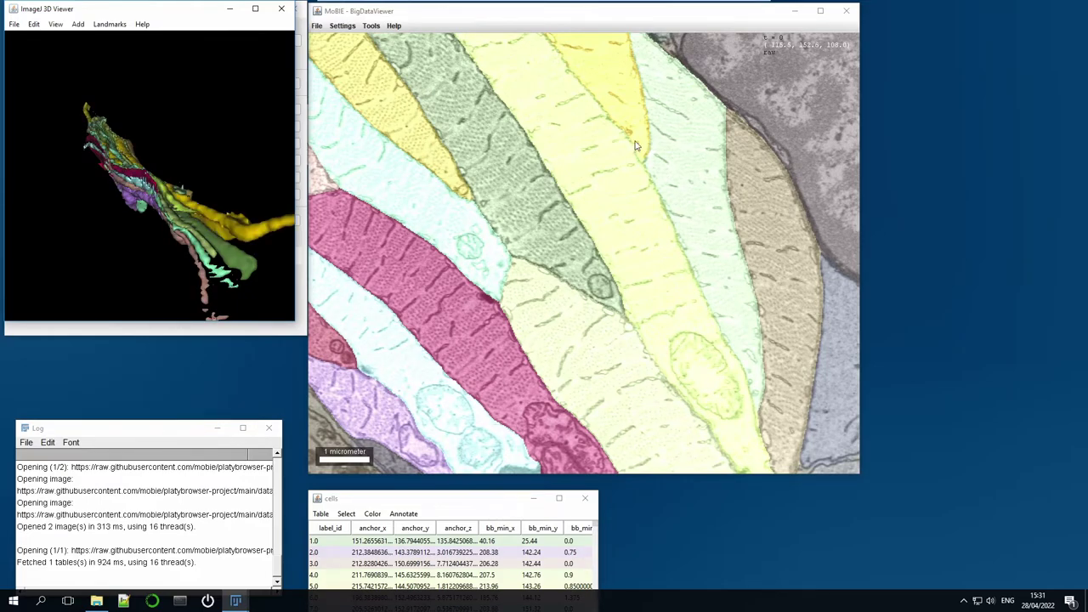
Rotate and enlarge the 3D surface rendering of the muscle cells.
drag(218, 126, 191, 146)
drag(212, 146, 253, 219)
click(253, 220)
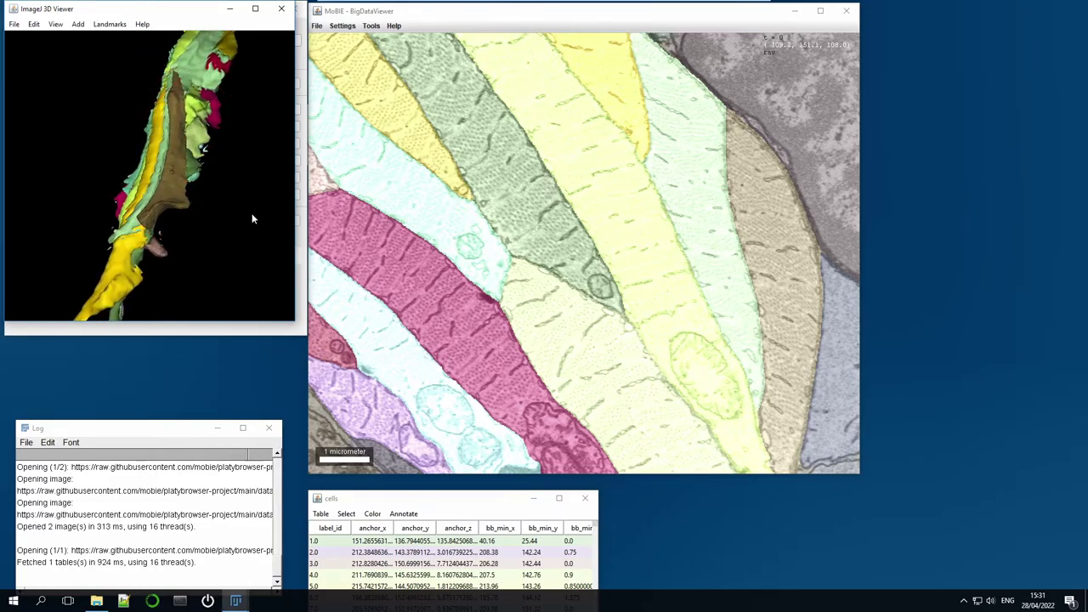